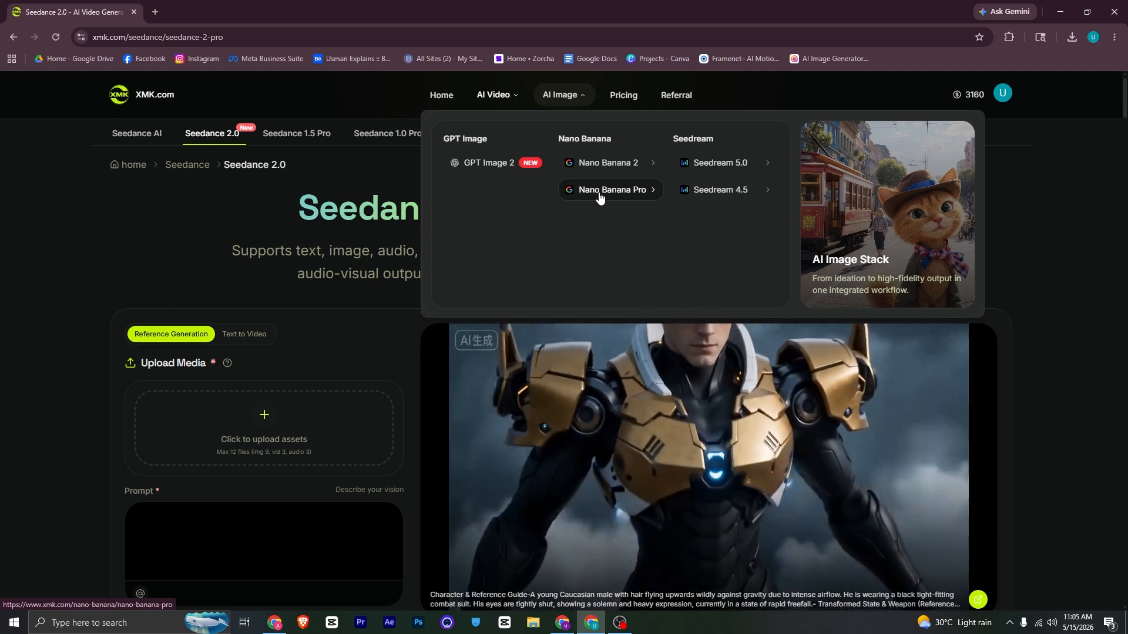
Open the Nano Banana Pro image generator at its prompt and settings form
{"action": "left_click", "coordinate": [599, 191]}
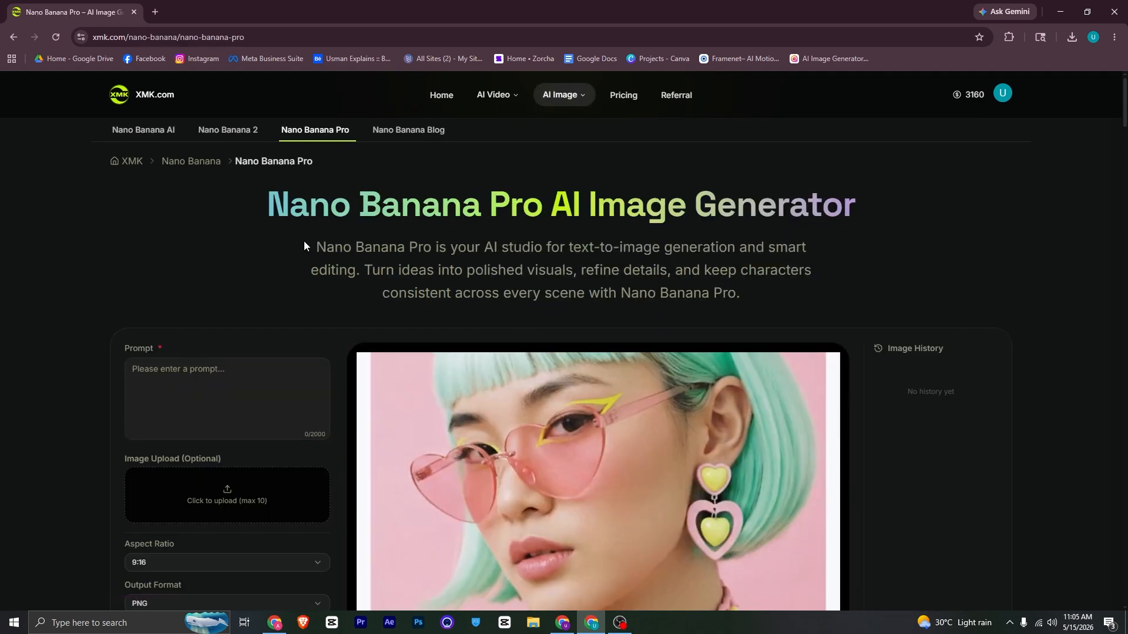
{"action": "scroll", "coordinate": [304, 241], "scroll_direction": "down", "scroll_amount": 4}
{"action": "scroll", "coordinate": [309, 225], "scroll_direction": "up", "scroll_amount": 1}
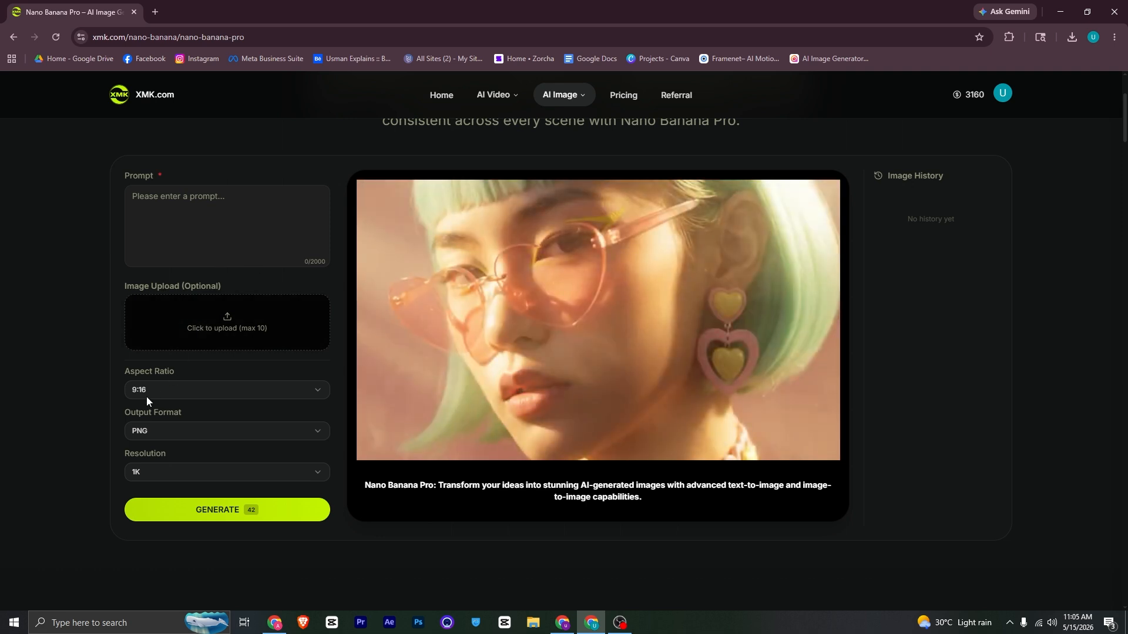
Switch to ChatGPT and request a prompt for an image of a snowy lake in the middle of snow-covered mountains with slight snow falling down
{"action": "left_click", "coordinate": [562, 622]}
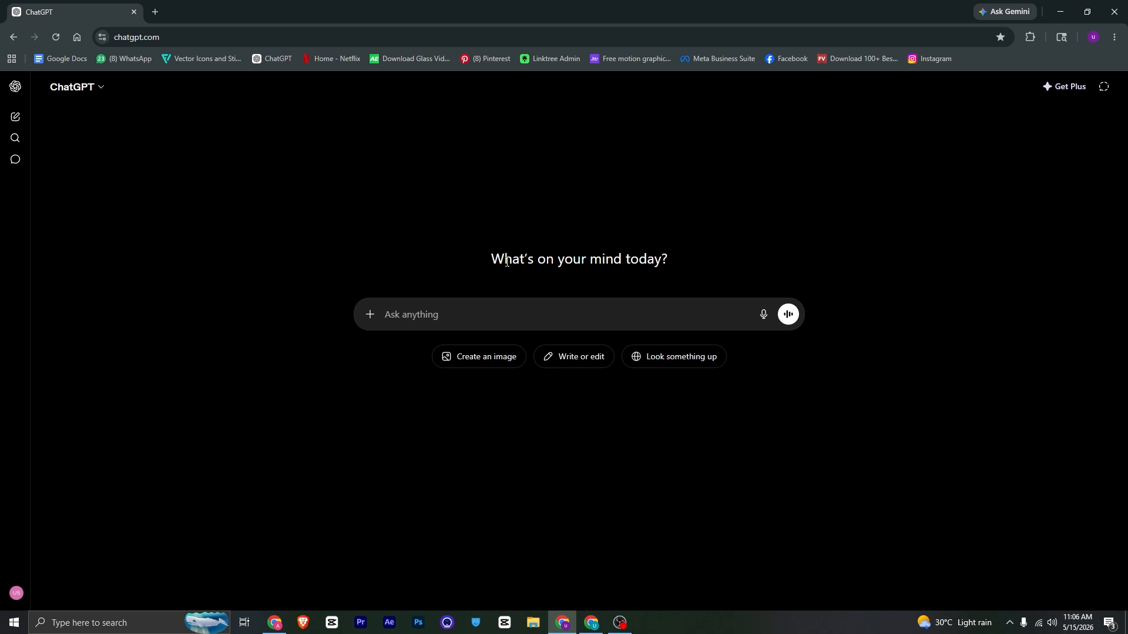
{"action": "type", "text": "crea"}
{"action": "key", "text": "BackSpace"}
{"action": "key", "text": "BackSpace"}
{"action": "key", "text": "BackSpace"}
{"action": "key", "text": "BackSpace"}
{"action": "key", "text": "BackSpace"}
{"action": "key", "text": "BackSpace"}
{"action": "key", "text": "BackSpace"}
{"action": "key", "text": "BackSpace"}
{"action": "key", "text": "BackSpace"}
{"action": "key", "text": "BackSpace"}
{"action": "key", "text": "BackSpace"}
{"action": "key", "text": "BackSpace"}
{"action": "key", "text": "BackSpace"}
{"action": "key", "text": "BackSpace"}
{"action": "key", "text": "BackSpace"}
{"action": "key", "text": "BackSpace"}
{"action": "key", "text": "BackSpace"}
{"action": "key", "text": "BackSpace"}
{"action": "key", "text": "BackSpace"}
{"action": "key", "text": "BackSpace"}
{"action": "type", "text": "write me a prompt to create an image of a"}
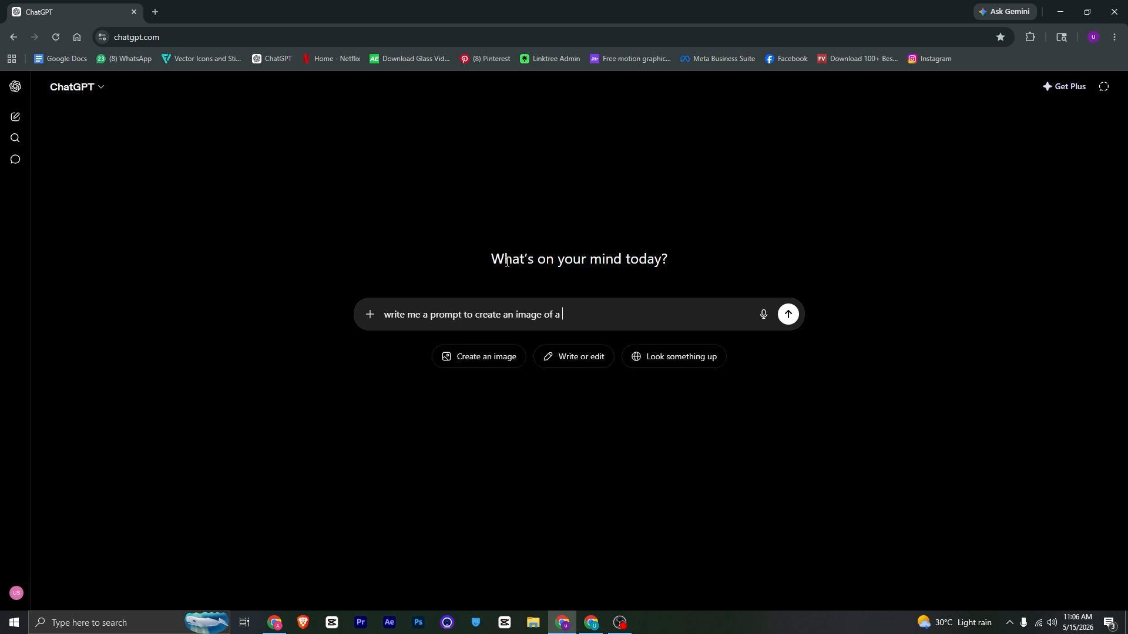
{"action": "type", "text": " snowy lake in the middle "}
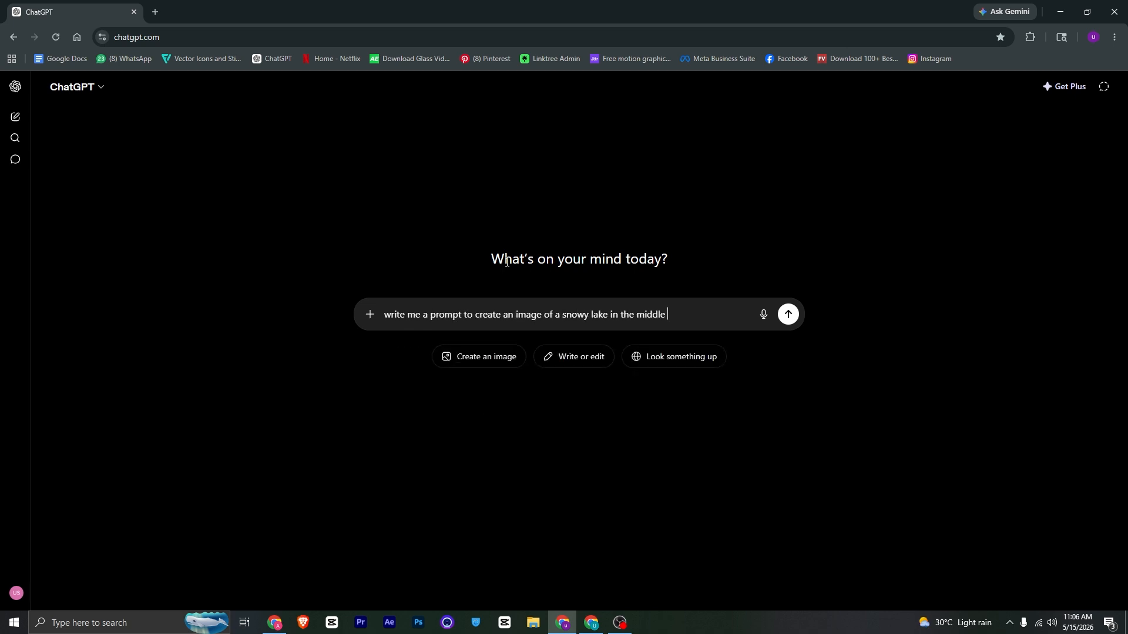
{"action": "type", "text": "of the moutiions covered with snow there is slig"}
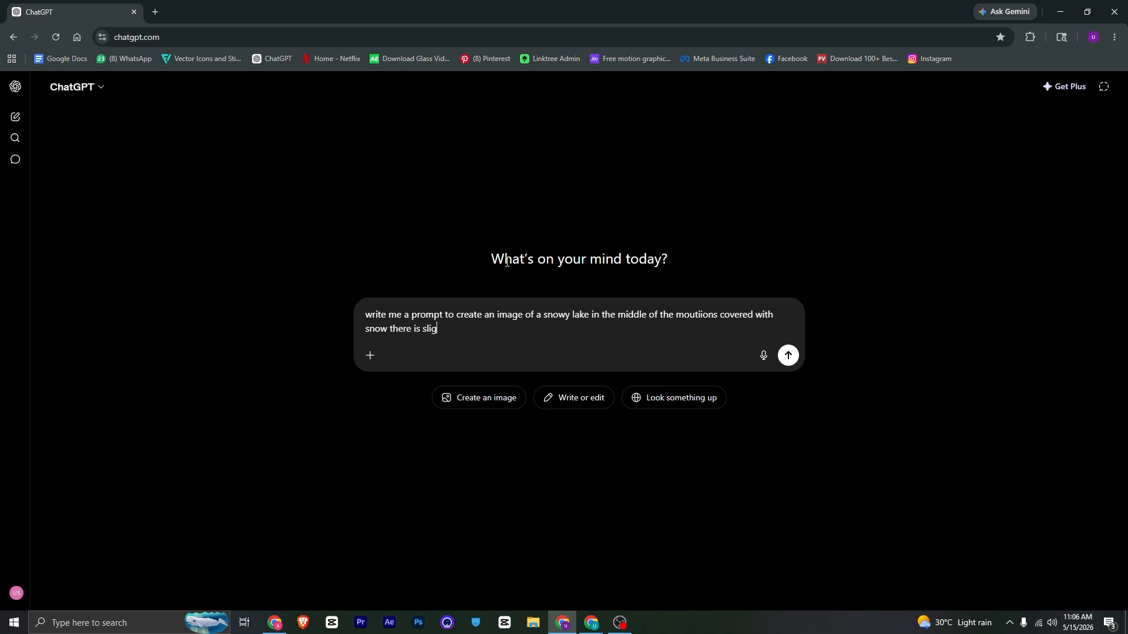
{"action": "type", "text": "ht snow falling down"}
{"action": "key", "text": "Return"}
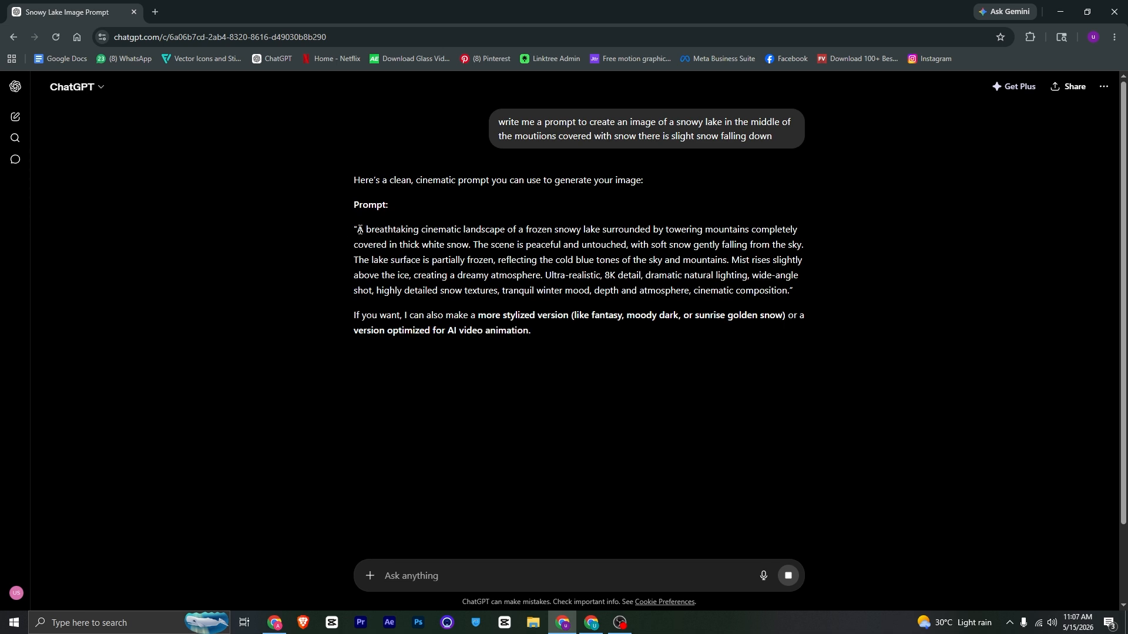
Copy the generated snowy lake prompt from ChatGPT and paste it as the Nano Banana Pro image prompt
{"action": "left_click_drag", "start_coordinate": [383, 239], "coordinate": [773, 265]}
{"action": "right_click", "coordinate": [773, 266]}
{"action": "left_click", "coordinate": [787, 279]}
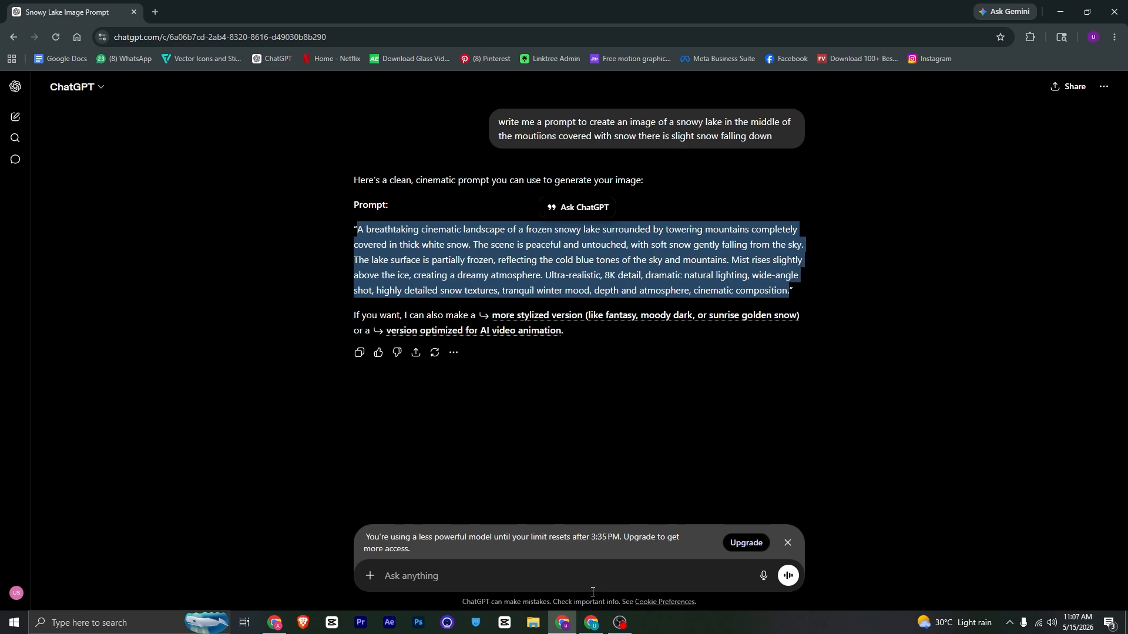
{"action": "left_click", "coordinate": [591, 622]}
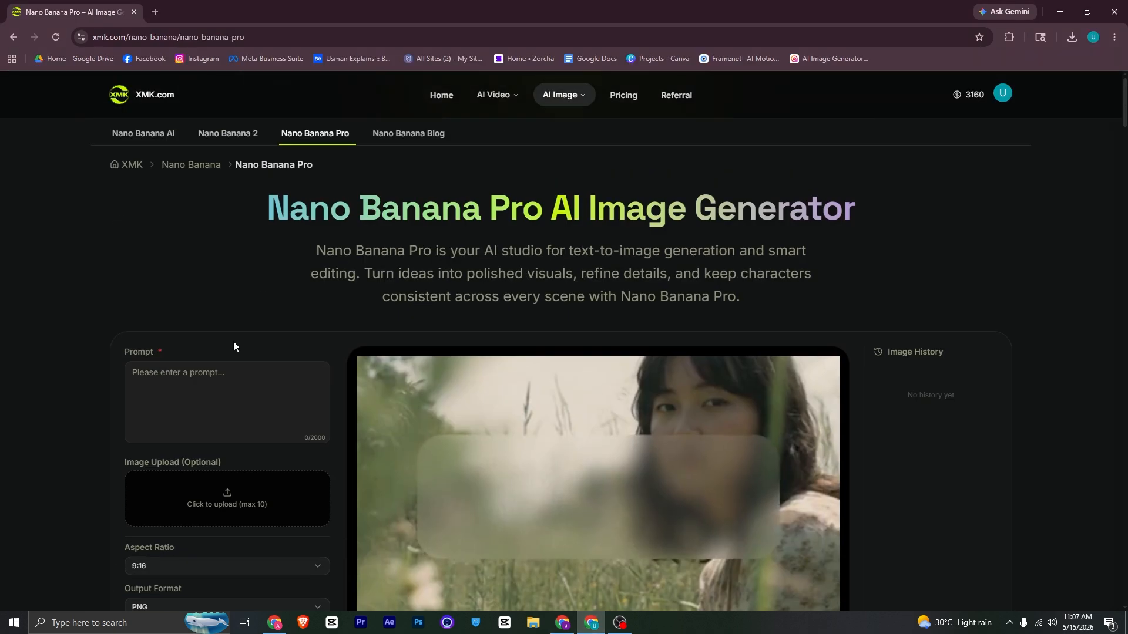
{"action": "left_click", "coordinate": [232, 376]}
{"action": "key", "text": "ctrl+v"}
{"action": "scroll", "coordinate": [223, 315], "scroll_direction": "down", "scroll_amount": 2}
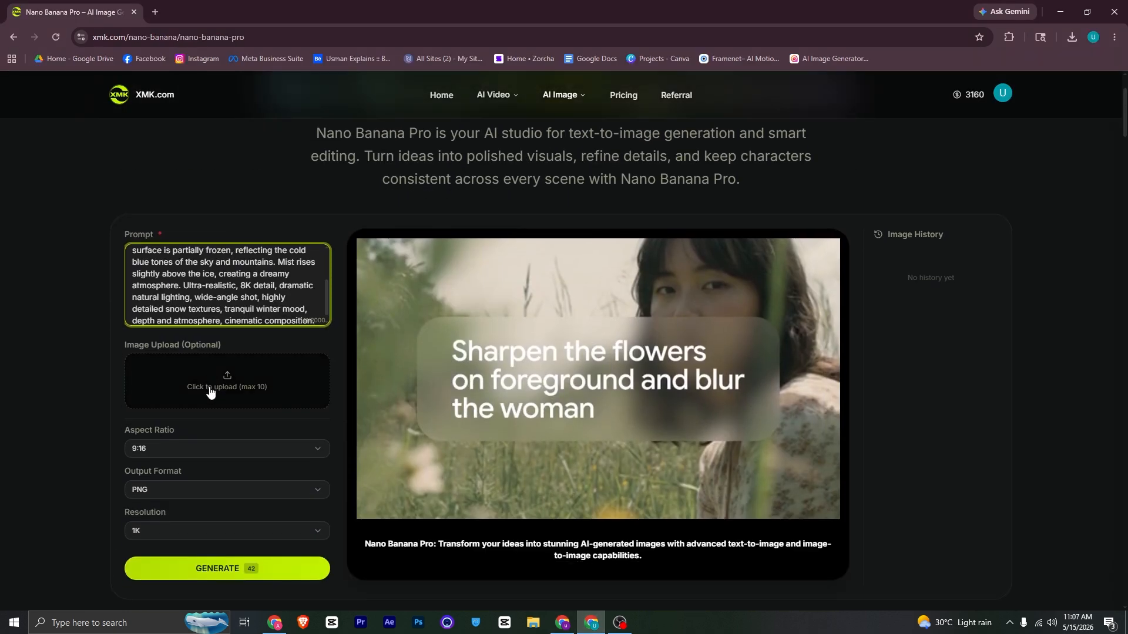
Set the image to a 16:9 aspect ratio, JPG output format and 2K resolution
{"action": "scroll", "coordinate": [211, 389], "scroll_direction": "down", "scroll_amount": 4}
{"action": "left_click", "coordinate": [166, 273]}
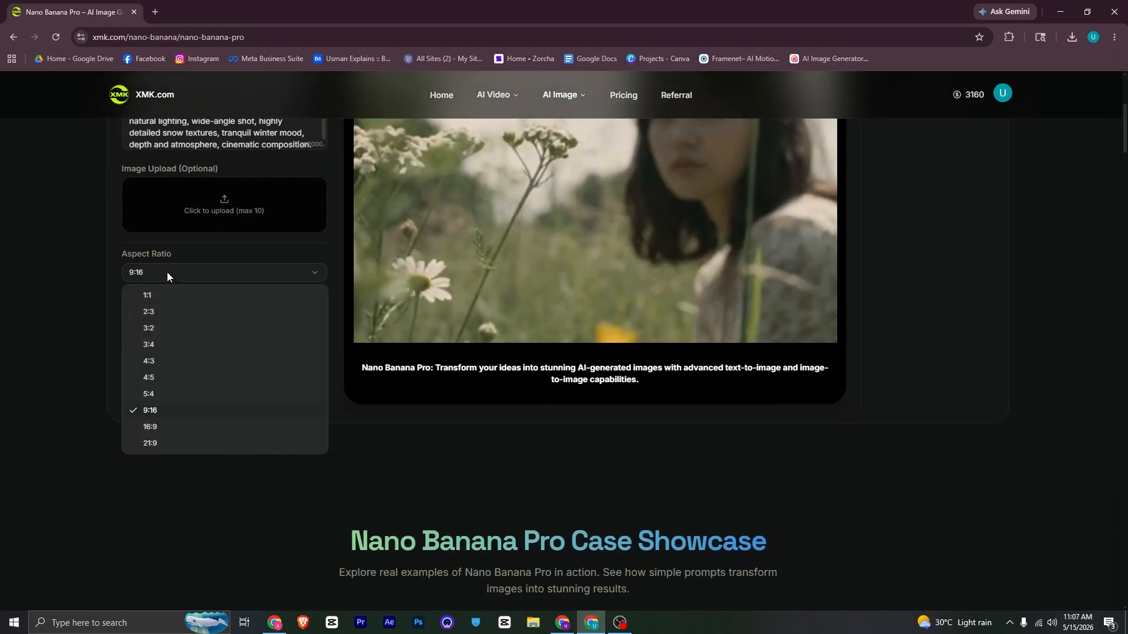
{"action": "left_click", "coordinate": [161, 421]}
{"action": "left_click", "coordinate": [150, 315]}
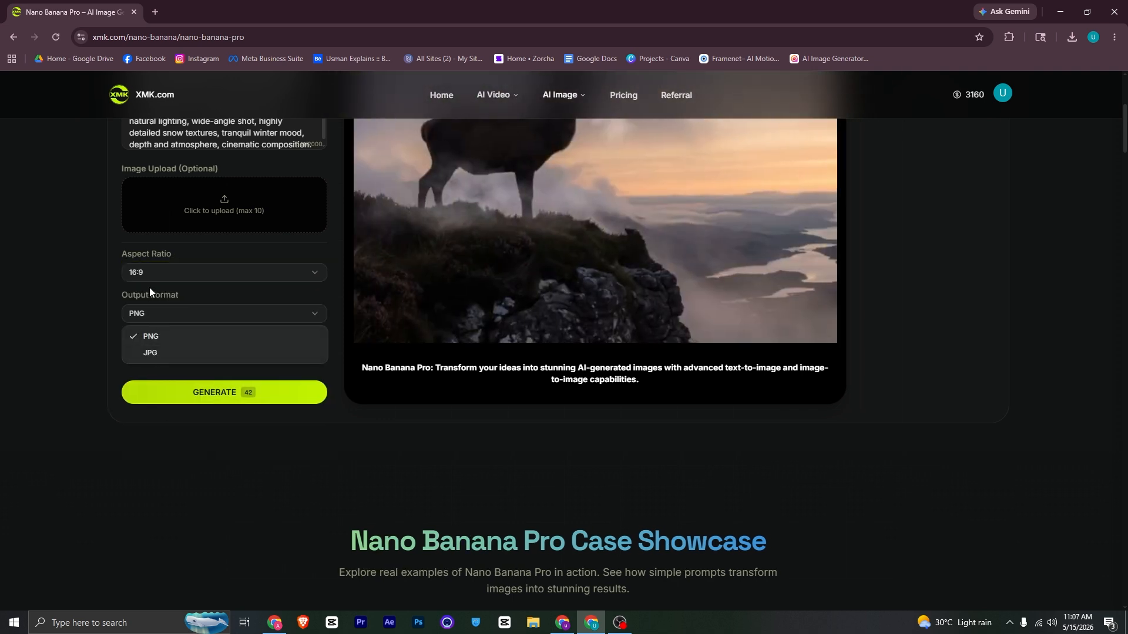
{"action": "left_click", "coordinate": [137, 354]}
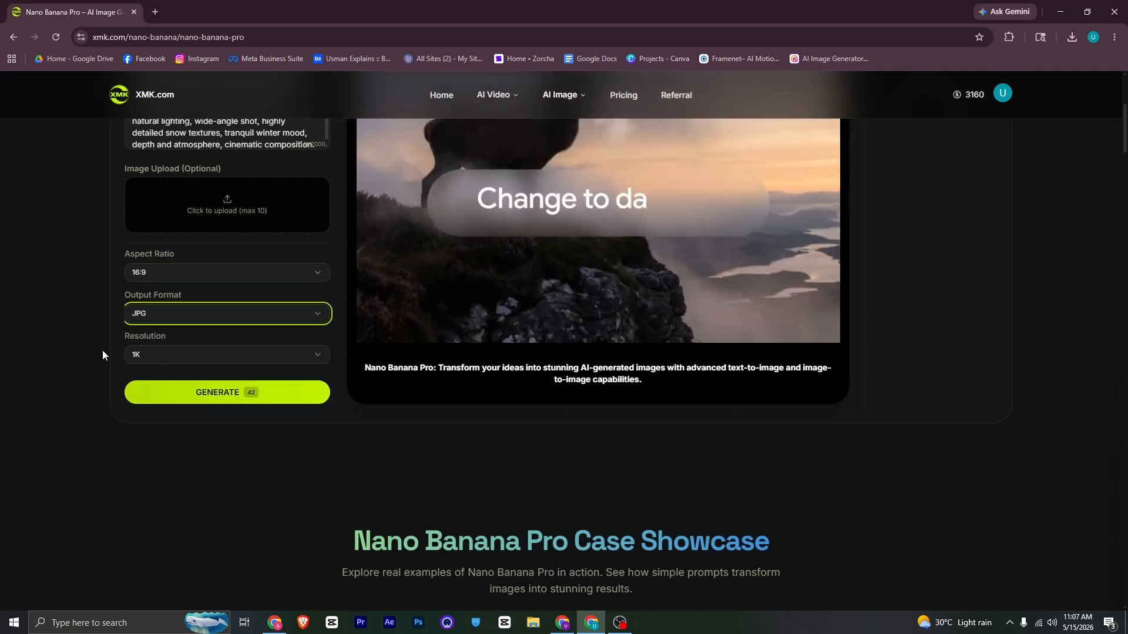
{"action": "left_click", "coordinate": [147, 354]}
{"action": "left_click", "coordinate": [160, 396]}
{"action": "scroll", "coordinate": [11, 312], "scroll_direction": "up", "scroll_amount": 1}
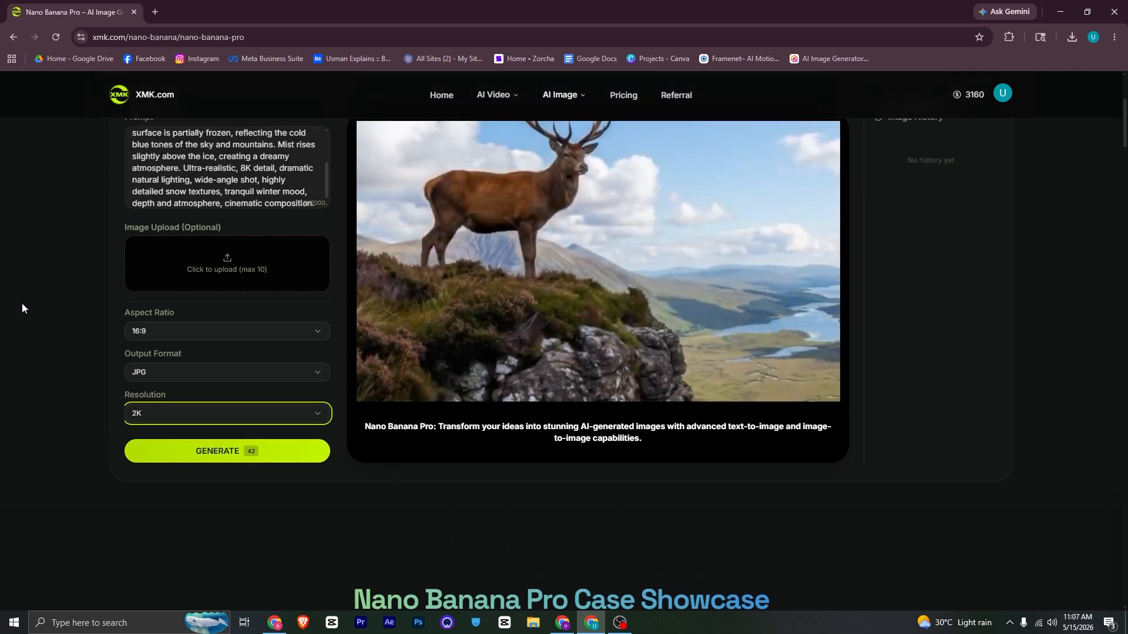
Generate the snowy lake image and download the result
{"action": "left_click", "coordinate": [185, 449]}
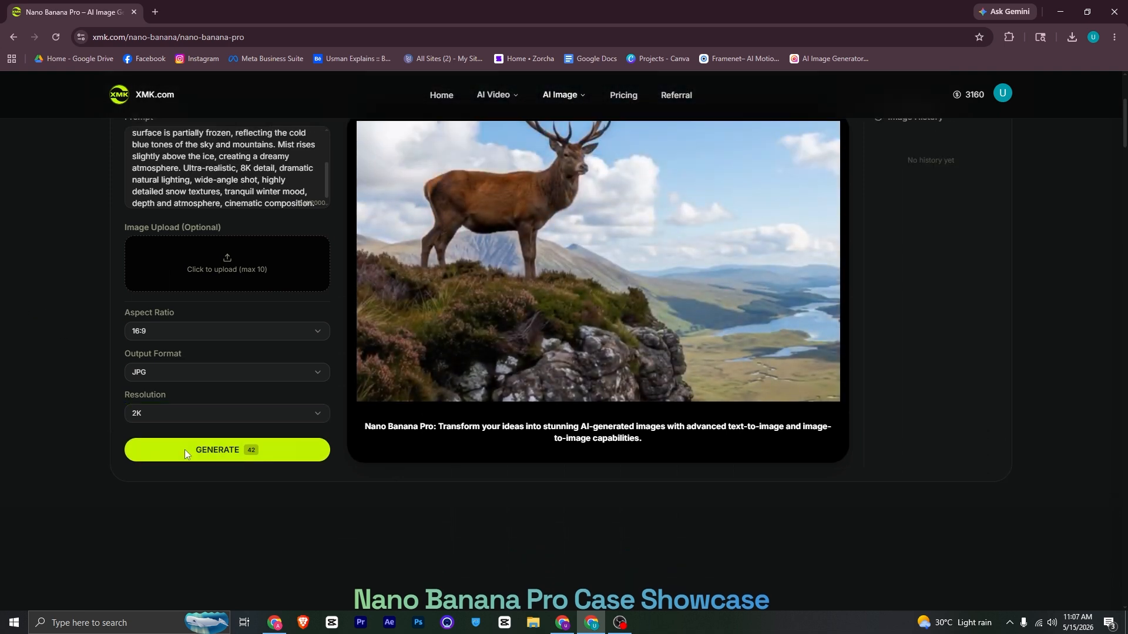
{"action": "scroll", "coordinate": [5, 229], "scroll_direction": "up", "scroll_amount": 1}
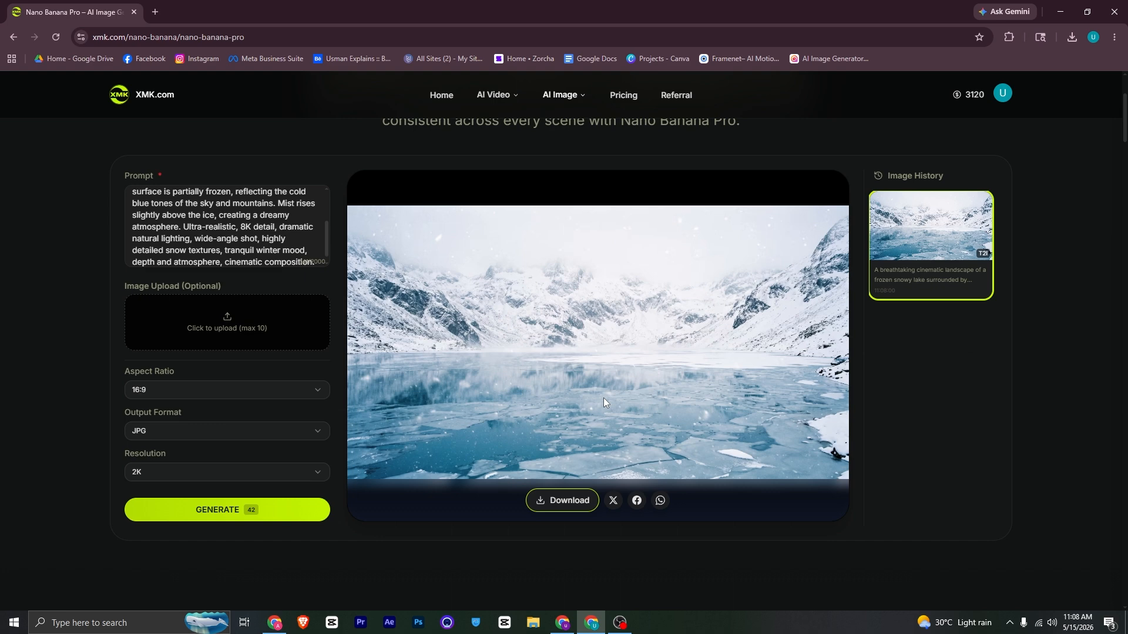
{"action": "left_click", "coordinate": [530, 508]}
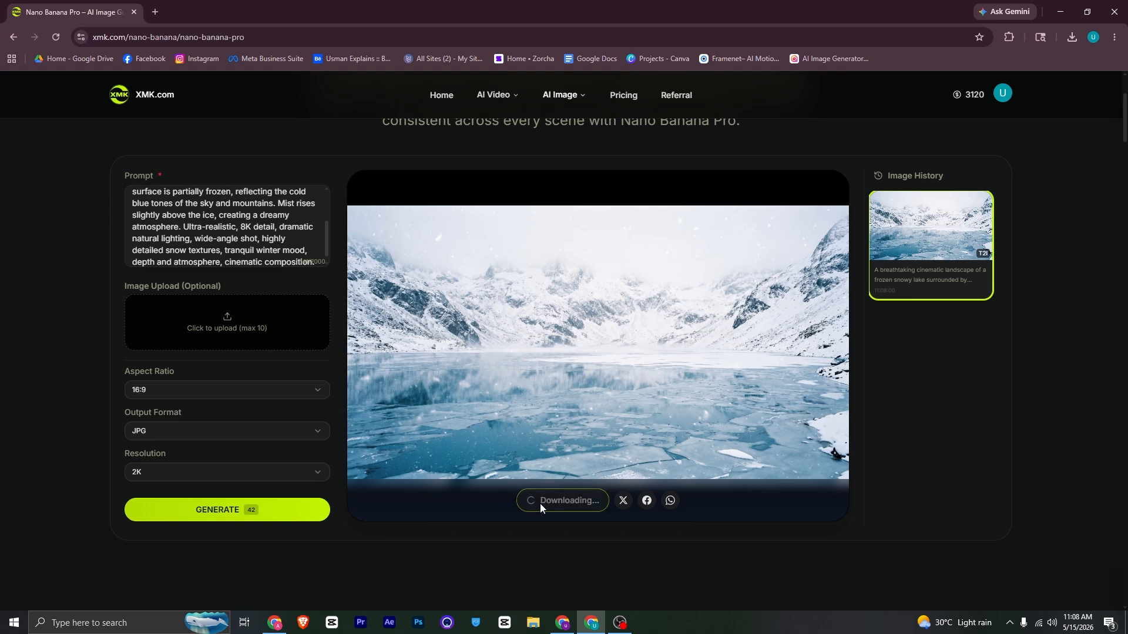
Open the Seedance 2.0 video generator and dismiss the download notification
{"action": "scroll", "coordinate": [540, 503], "scroll_direction": "up", "scroll_amount": 1}
{"action": "mouse_move", "coordinate": [492, 94]}
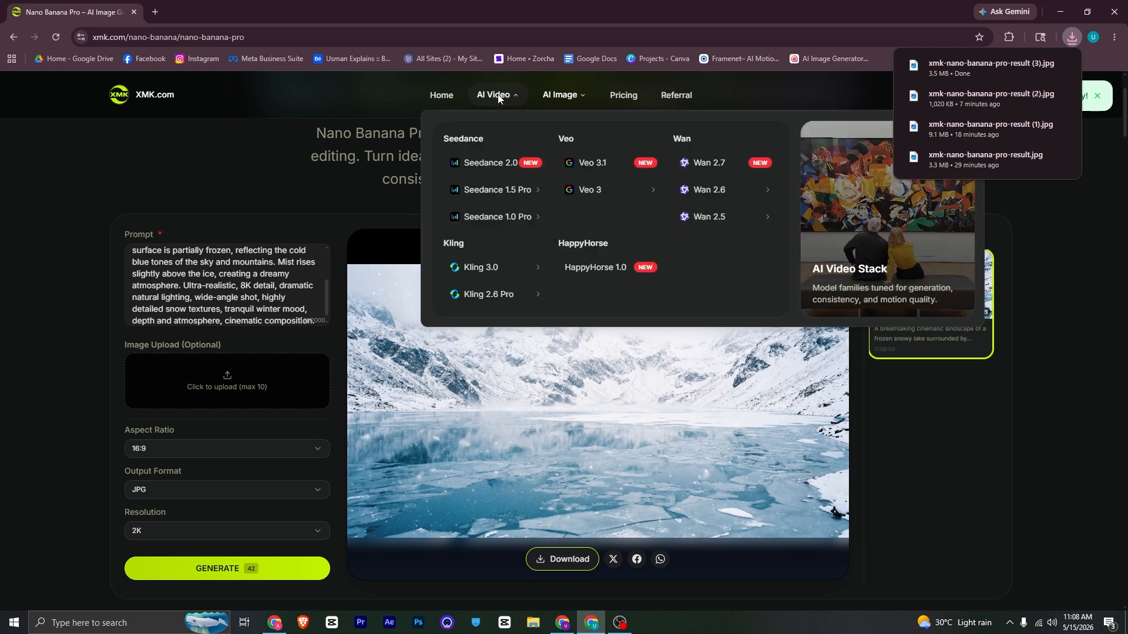
{"action": "left_click", "coordinate": [497, 163]}
{"action": "scroll", "coordinate": [232, 240], "scroll_direction": "down", "scroll_amount": 4}
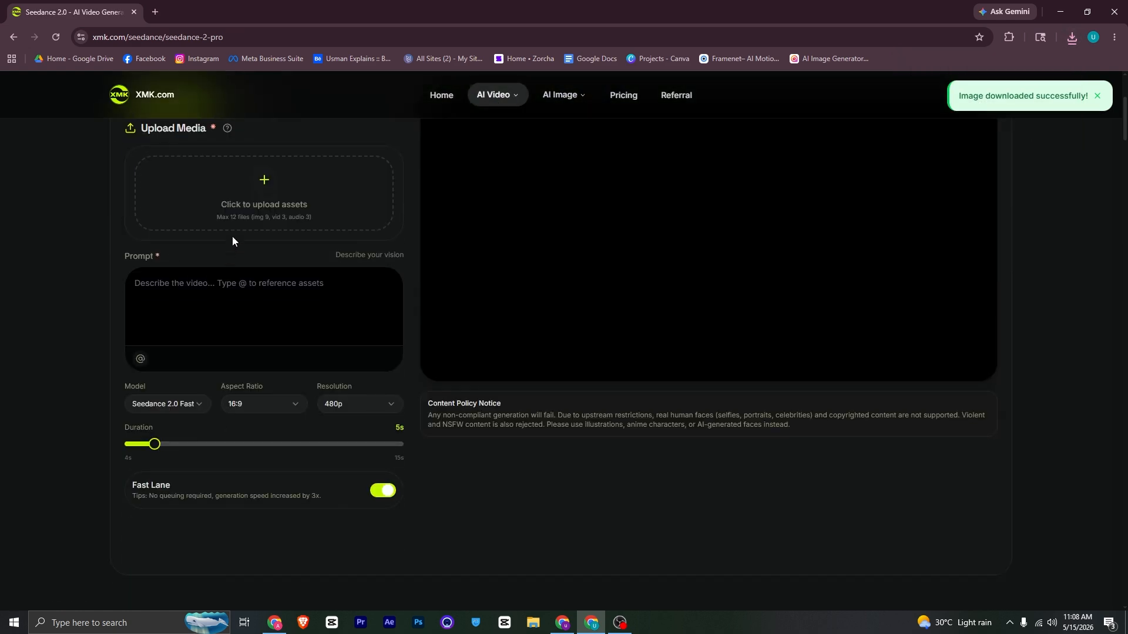
{"action": "scroll", "coordinate": [297, 201], "scroll_direction": "up", "scroll_amount": 1}
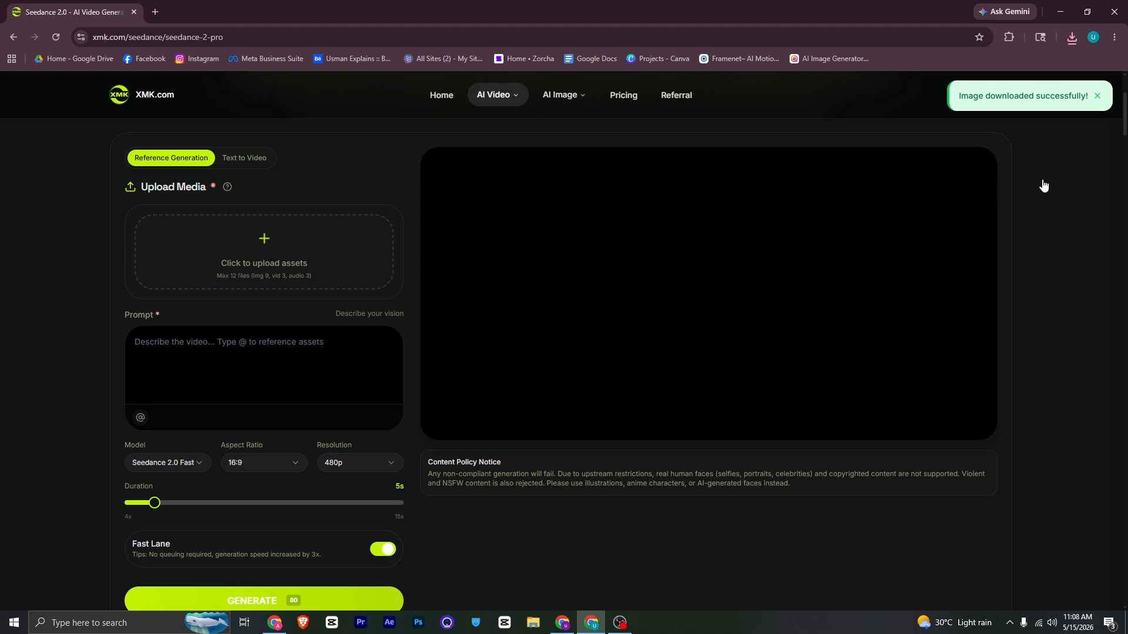
{"action": "left_click", "coordinate": [1098, 97]}
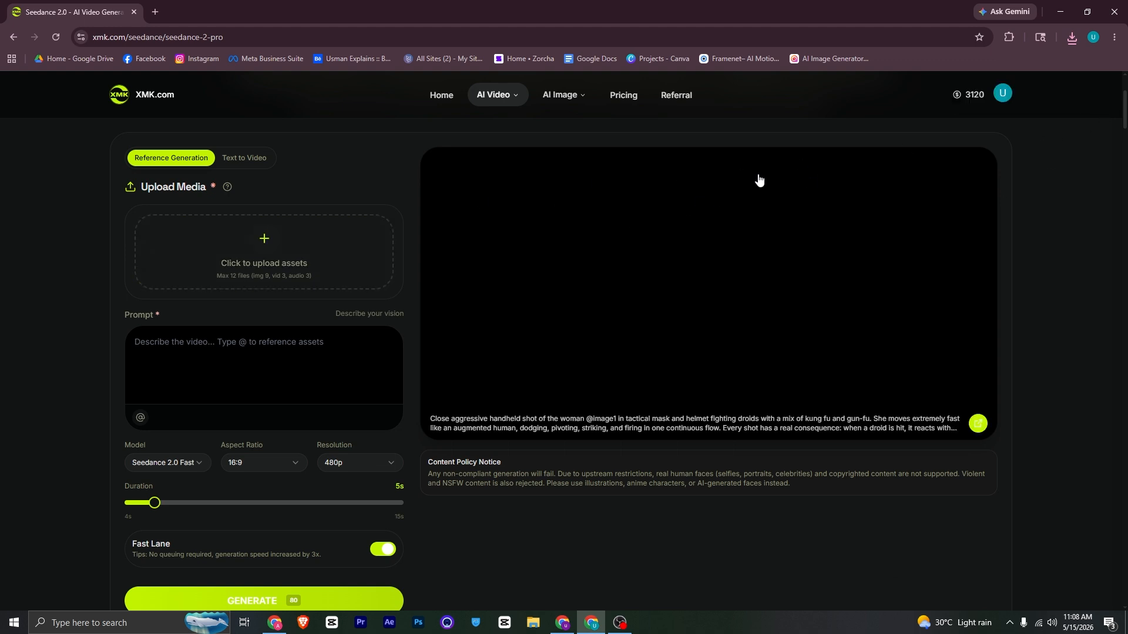
Upload xmk-nano-banana-pro-result (3) from Downloads as the reference image for the video
{"action": "left_click", "coordinate": [254, 247]}
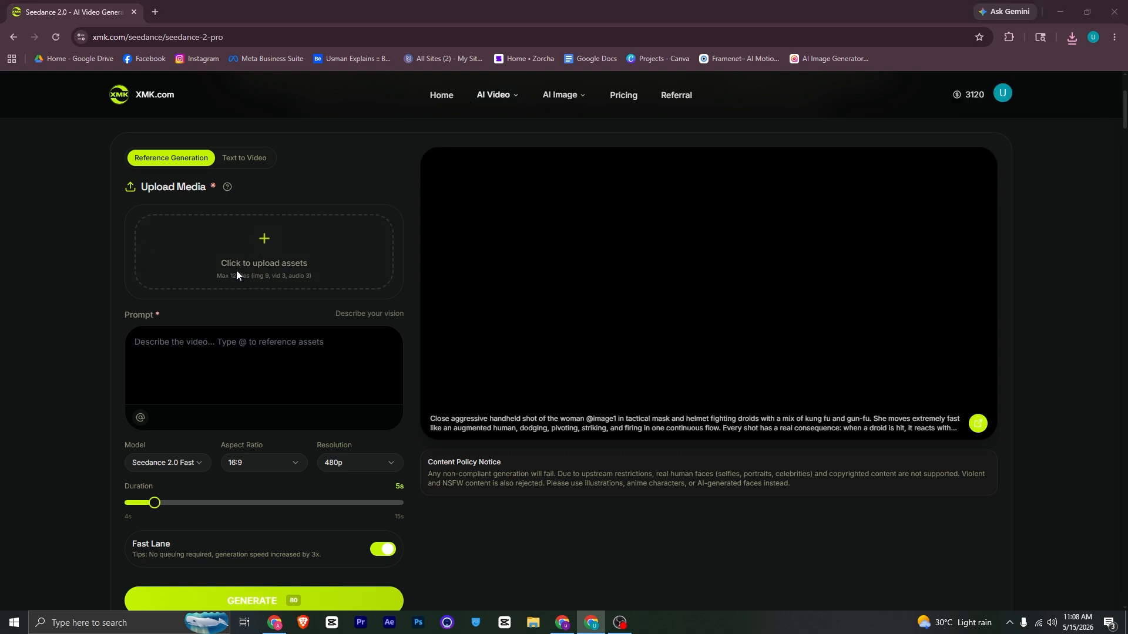
{"action": "left_click", "coordinate": [429, 339]}
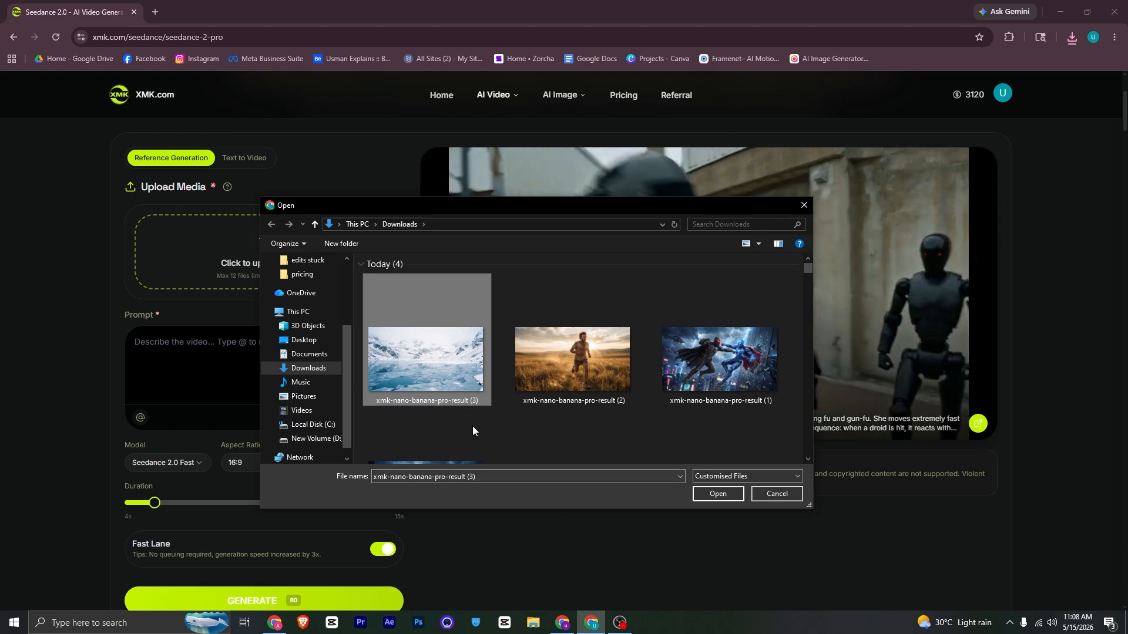
{"action": "left_click", "coordinate": [722, 495]}
{"action": "scroll", "coordinate": [181, 337], "scroll_direction": "down", "scroll_amount": 1}
Switch to ChatGPT and request a prompt to animate the scene with snow falling and the lake water moving with ice
{"action": "left_click", "coordinate": [205, 298]}
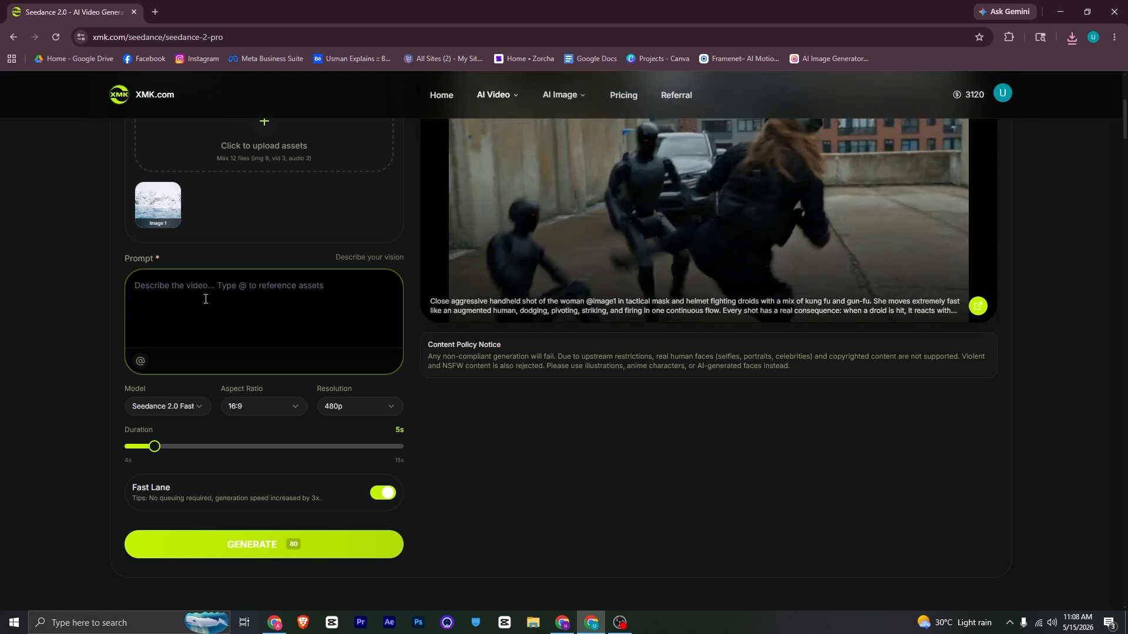
{"action": "key", "text": "alt+Tab"}
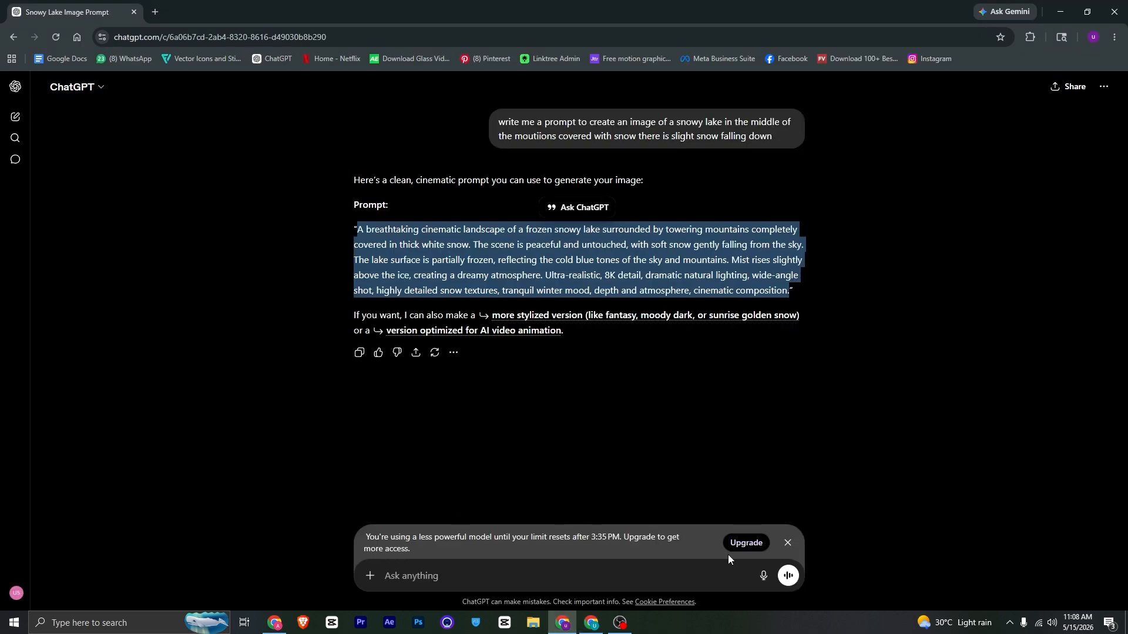
{"action": "left_click", "coordinate": [787, 543]}
{"action": "left_click", "coordinate": [613, 568]}
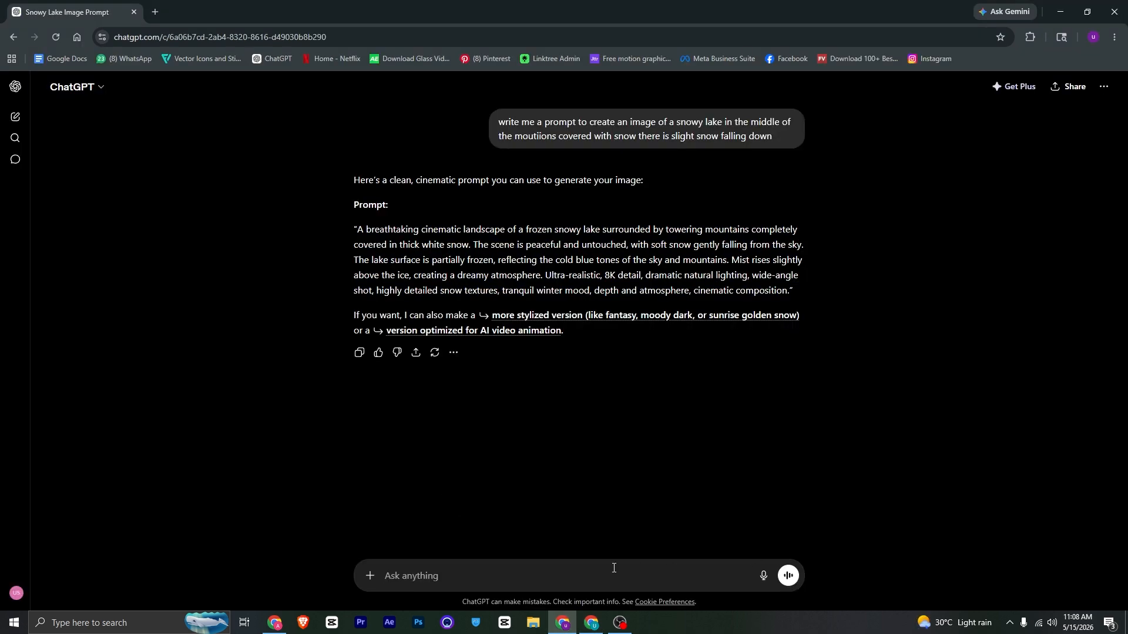
{"action": "type", "text": "wr"}
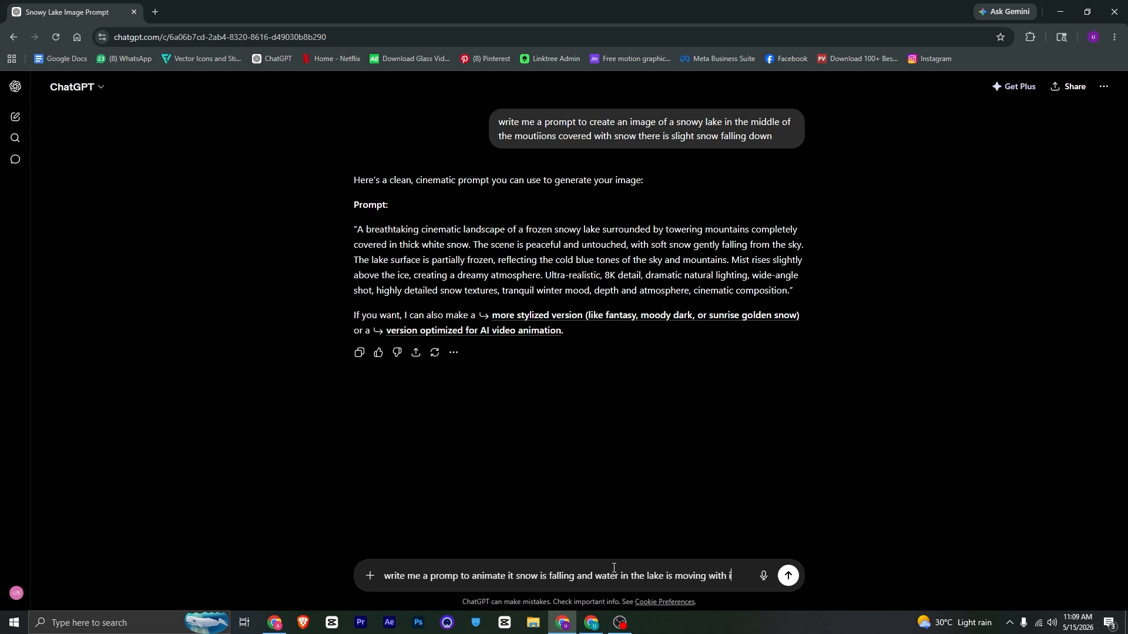
{"action": "type", "text": "ce"}
{"action": "key", "text": "Return"}
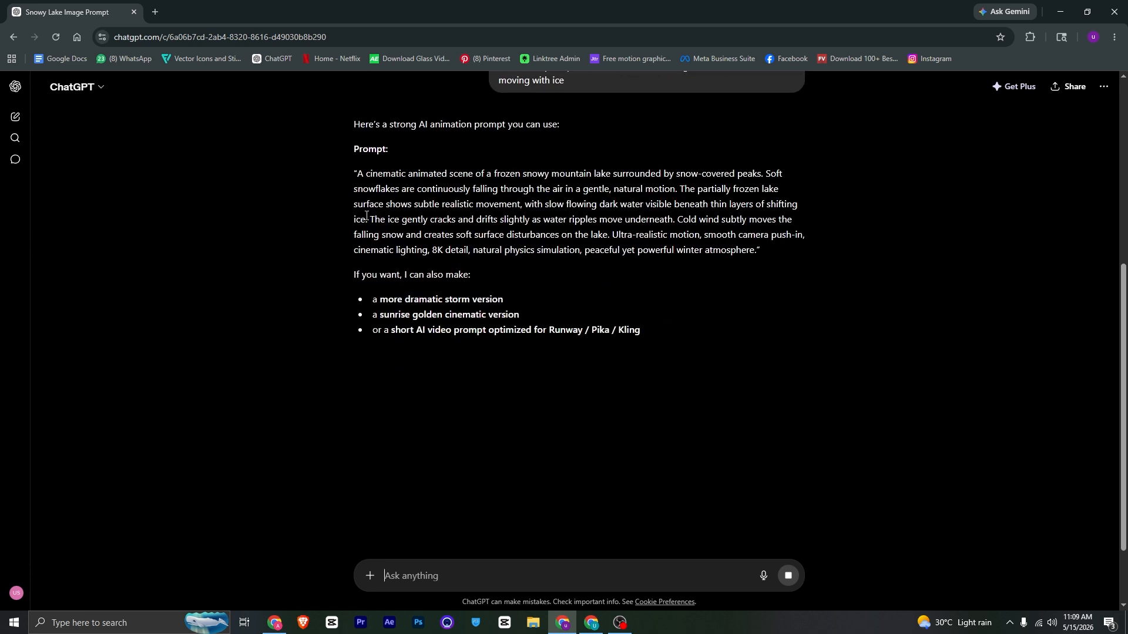
{"action": "left_click_drag", "start_coordinate": [355, 183], "coordinate": [660, 334]}
{"action": "right_click", "coordinate": [568, 188]}
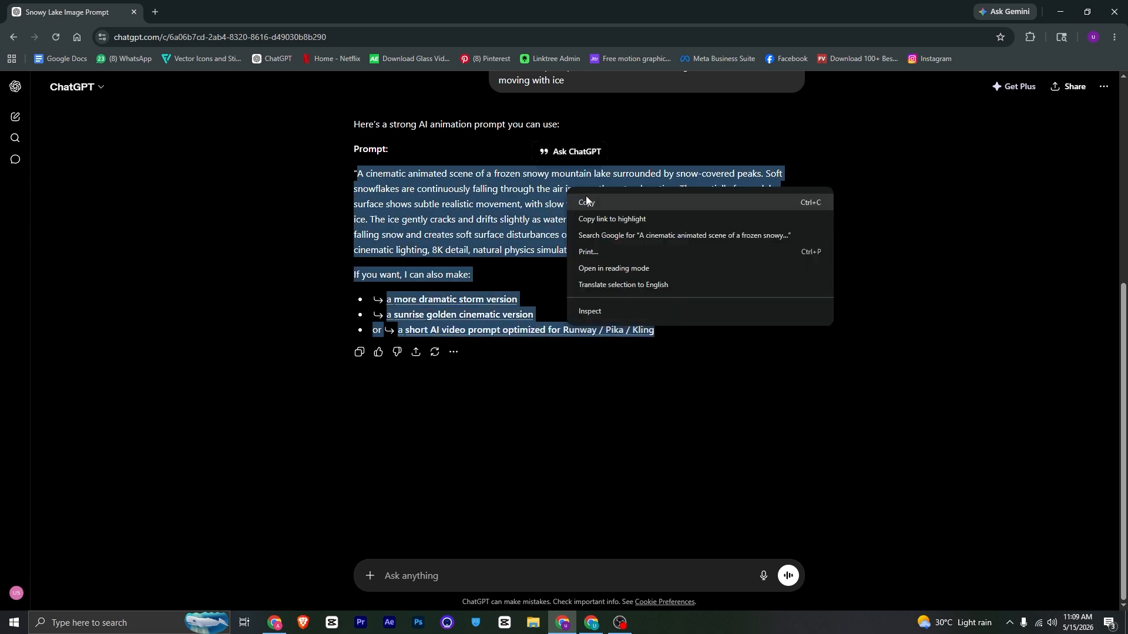
{"action": "left_click", "coordinate": [586, 201]}
{"action": "left_click", "coordinate": [353, 179]}
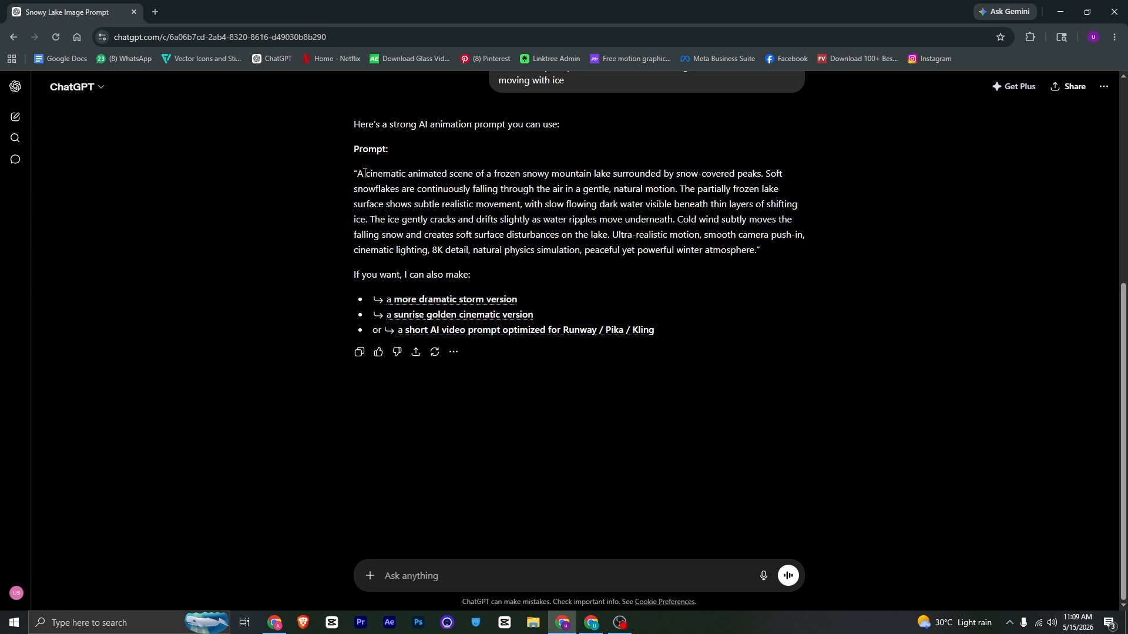
{"action": "left_click_drag", "start_coordinate": [364, 174], "coordinate": [572, 235]}
Copy only the quoted animation prompt from ChatGPT and paste it as the Seedance 2.0 video prompt
{"action": "left_click_drag", "start_coordinate": [360, 172], "coordinate": [760, 252]}
{"action": "right_click", "coordinate": [741, 209]}
{"action": "left_click", "coordinate": [764, 217]}
{"action": "left_click", "coordinate": [562, 623]}
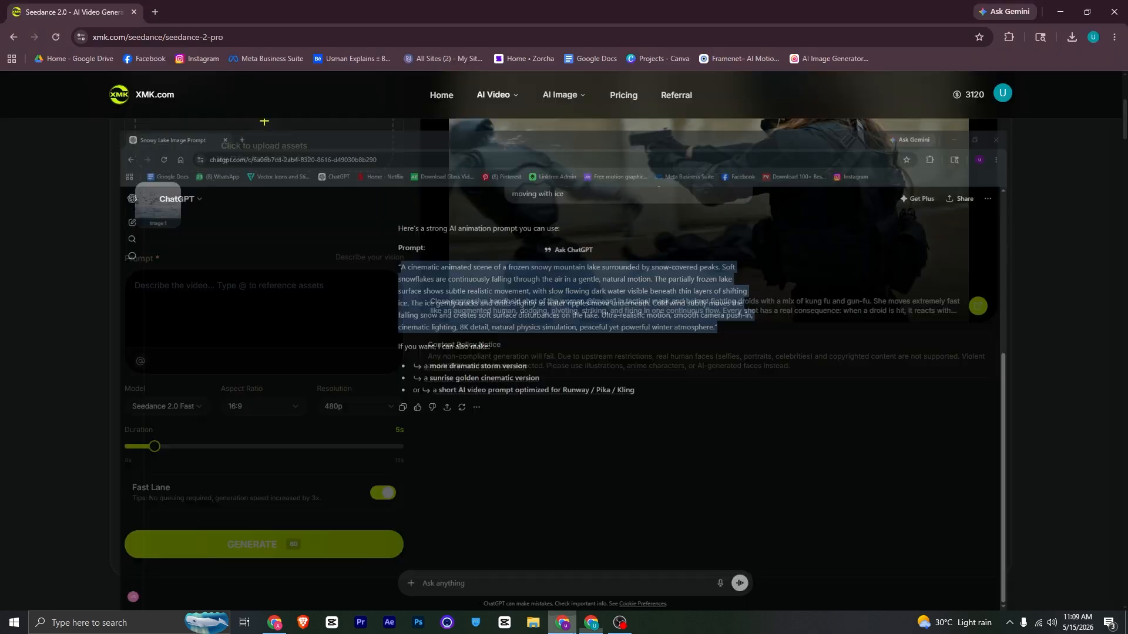
{"action": "right_click", "coordinate": [233, 353]}
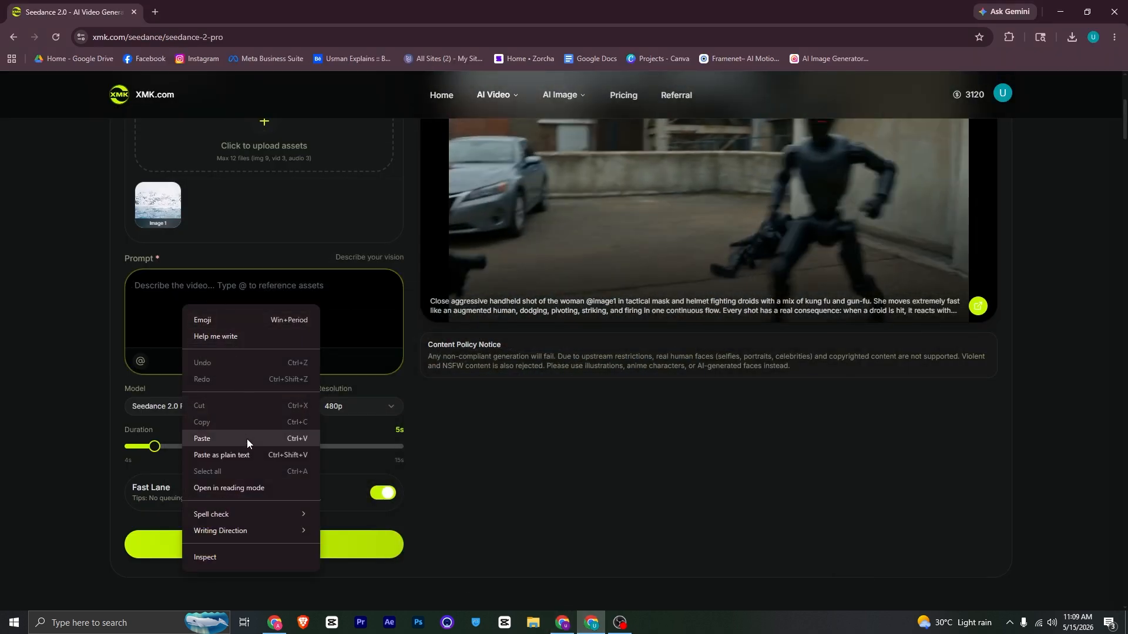
{"action": "left_click", "coordinate": [246, 439]}
Set the video resolution to 720p and the duration to 10 s, keeping the Seedance 2.0 Fast model
{"action": "scroll", "coordinate": [51, 319], "scroll_direction": "down", "scroll_amount": 2}
{"action": "scroll", "coordinate": [194, 306], "scroll_direction": "down", "scroll_amount": 4}
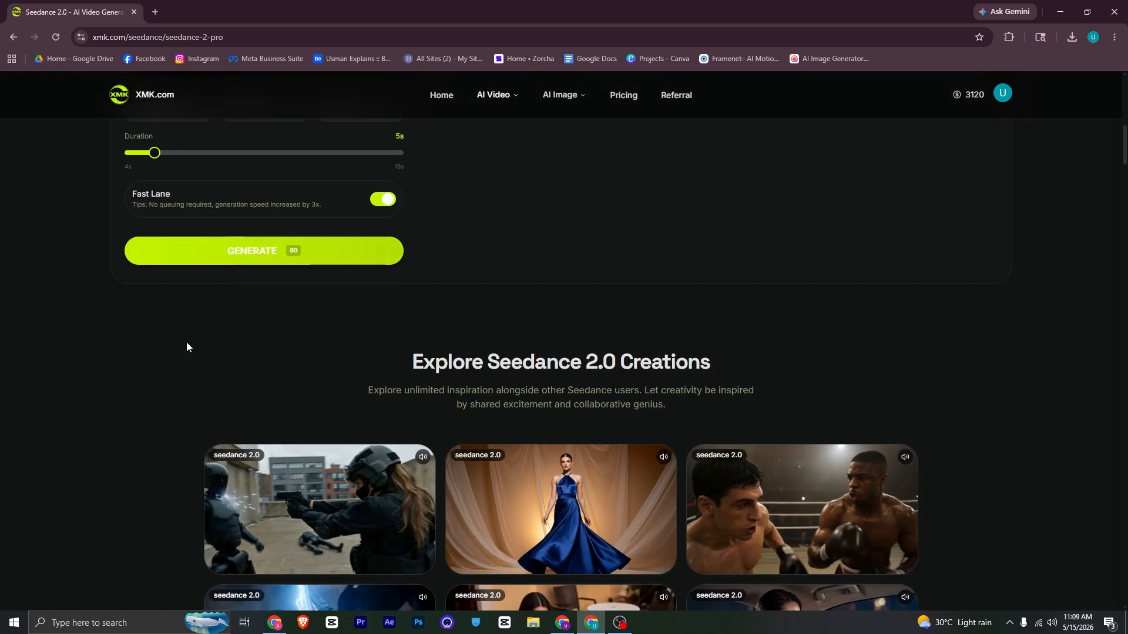
{"action": "scroll", "coordinate": [171, 332], "scroll_direction": "up", "scroll_amount": 4}
{"action": "left_click", "coordinate": [170, 348]}
{"action": "left_click", "coordinate": [165, 349]}
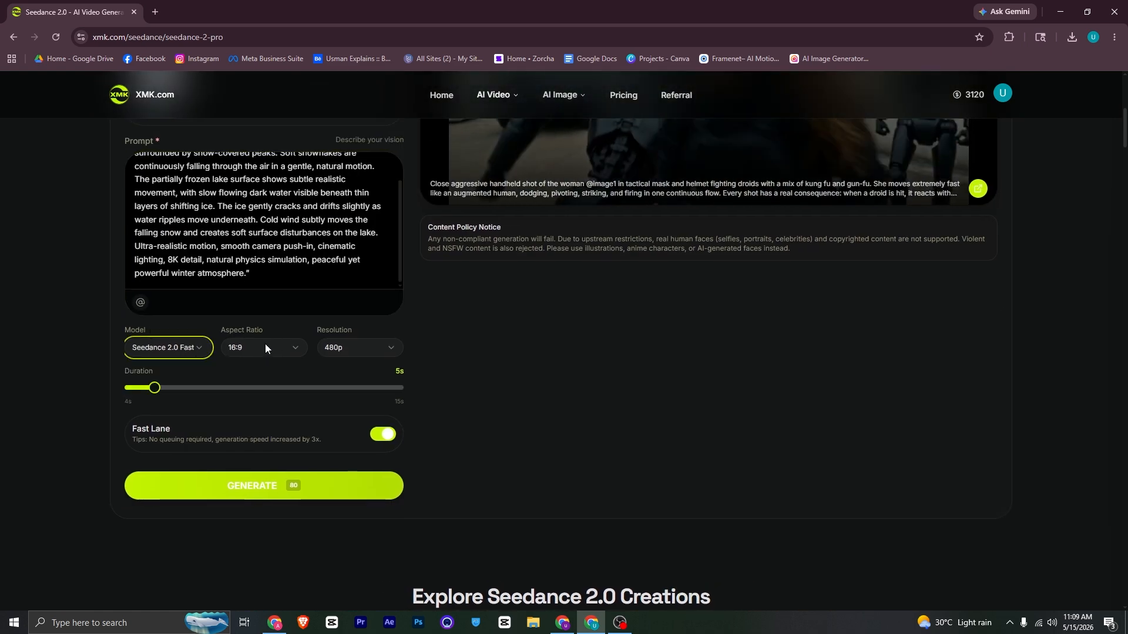
{"action": "left_click", "coordinate": [353, 347]}
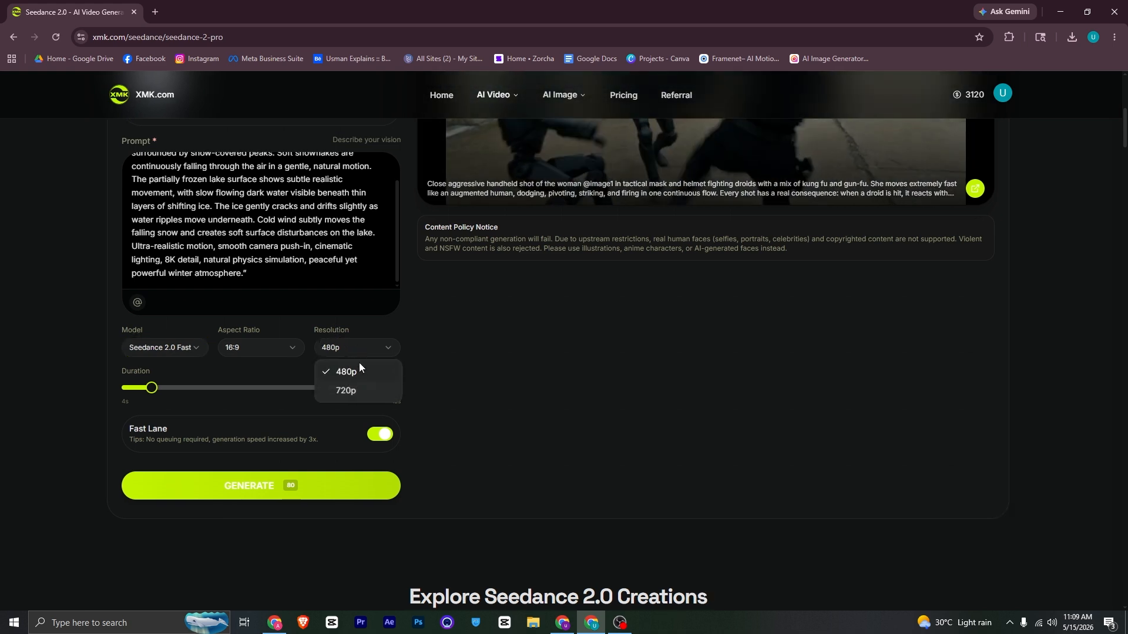
{"action": "left_click", "coordinate": [353, 390]}
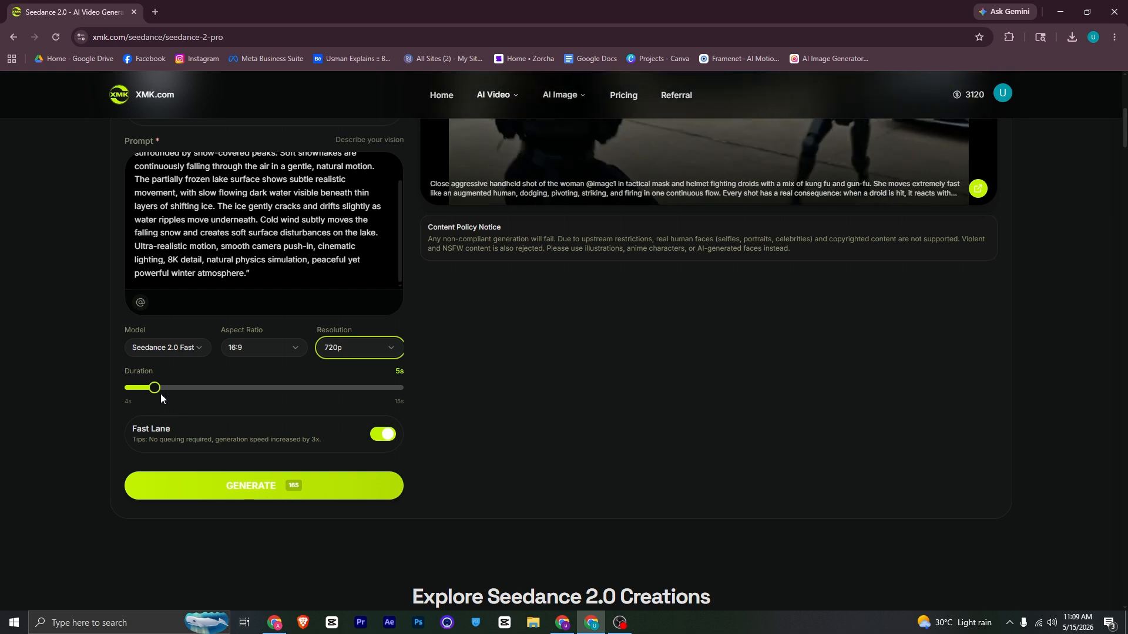
{"action": "left_click_drag", "start_coordinate": [160, 392], "coordinate": [266, 392]}
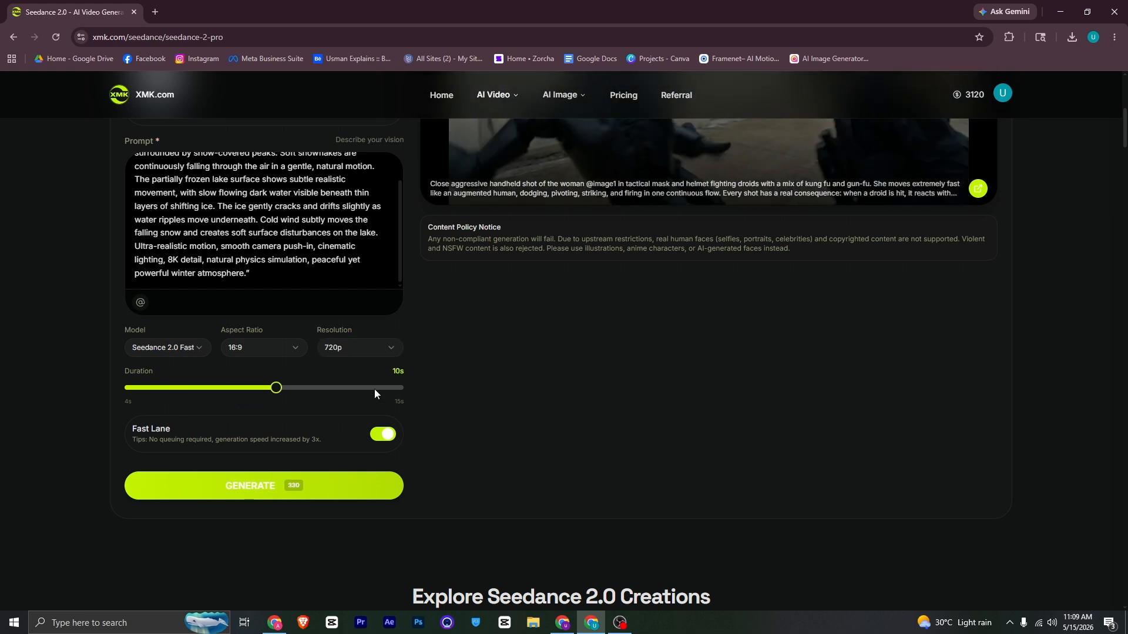
Check the reference image and prompt, and generate the snowy lake video
{"action": "scroll", "coordinate": [277, 279], "scroll_direction": "up", "scroll_amount": 3}
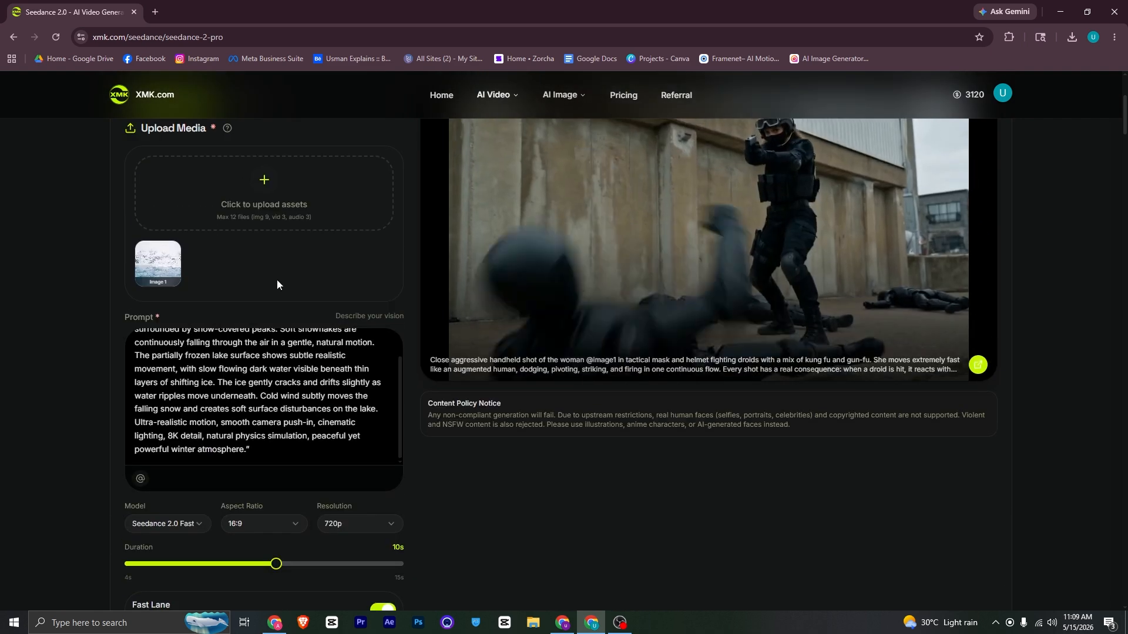
{"action": "scroll", "coordinate": [364, 320], "scroll_direction": "down", "scroll_amount": 4}
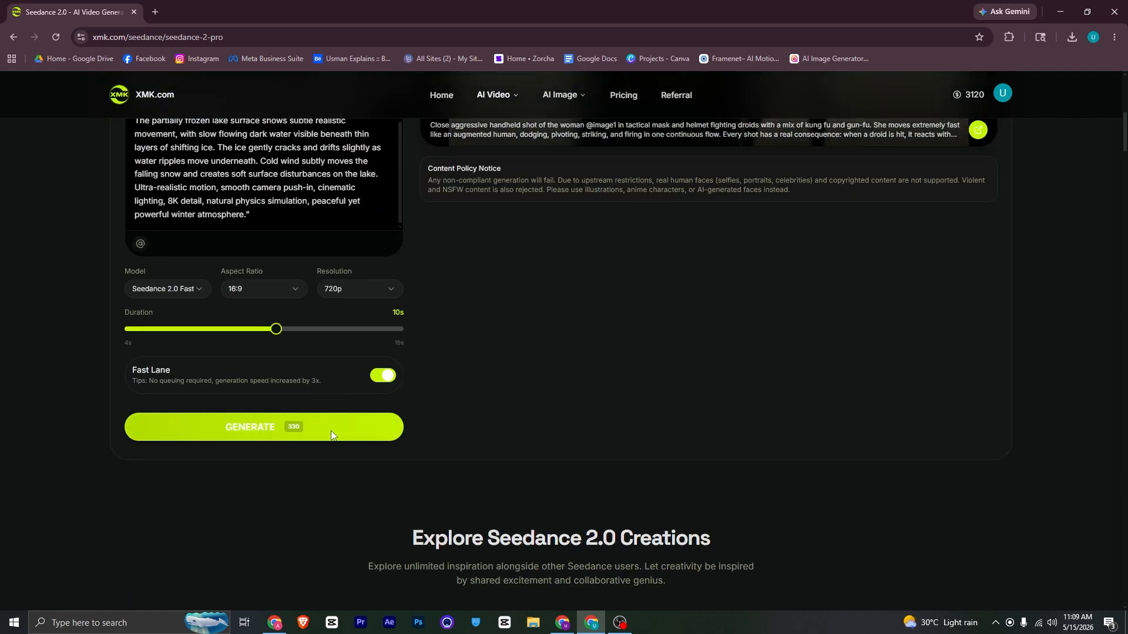
{"action": "left_click", "coordinate": [264, 427]}
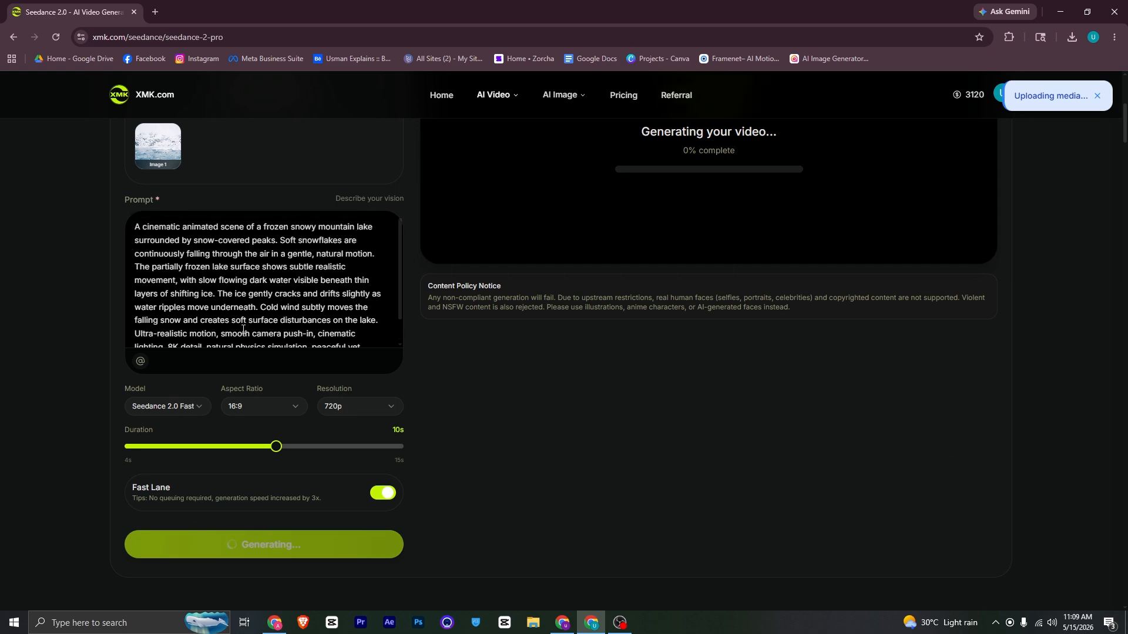
{"action": "scroll", "coordinate": [667, 287], "scroll_direction": "up", "scroll_amount": 5}
{"action": "scroll", "coordinate": [559, 369], "scroll_direction": "down", "scroll_amount": 2}
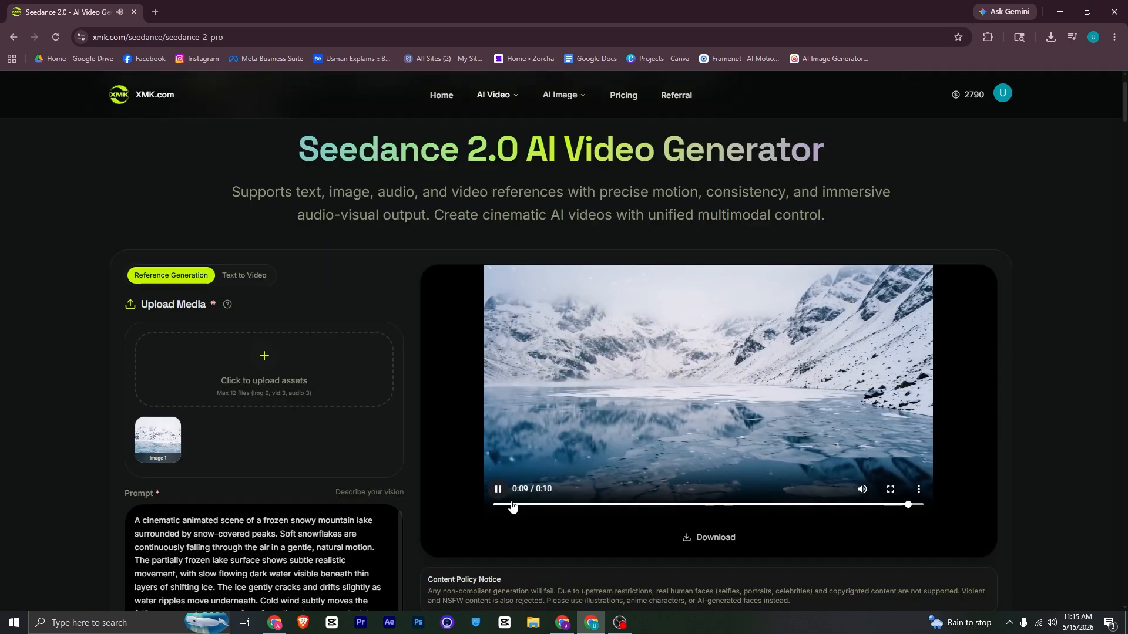
Replay the generated snowy lake video from the beginning and pause it near the end
{"action": "left_click", "coordinate": [496, 504]}
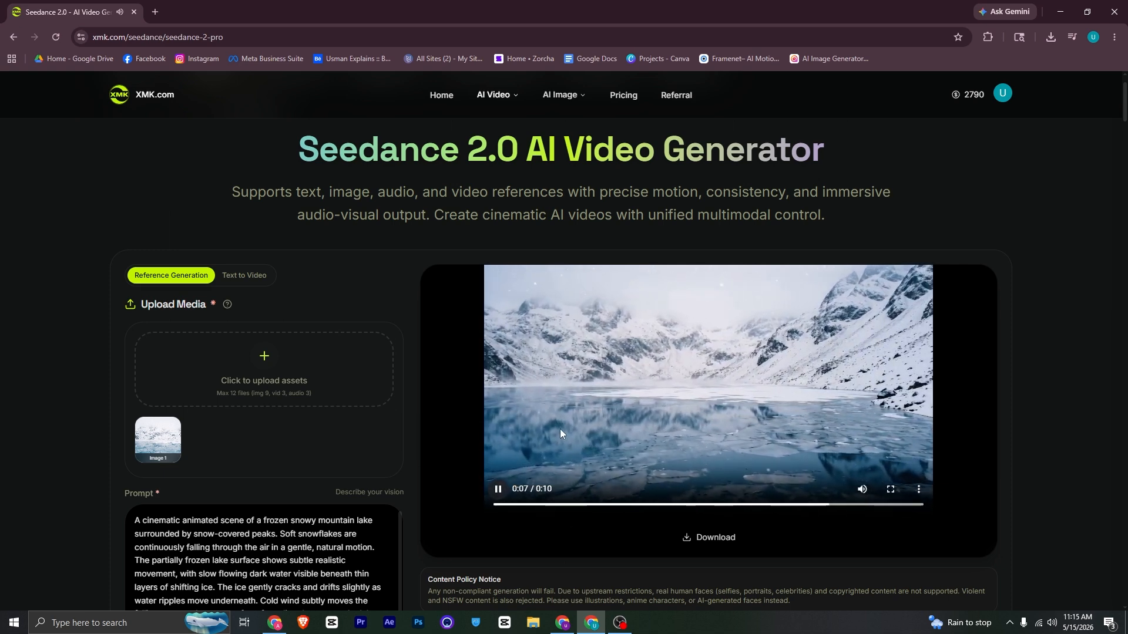
{"action": "left_click", "coordinate": [498, 488]}
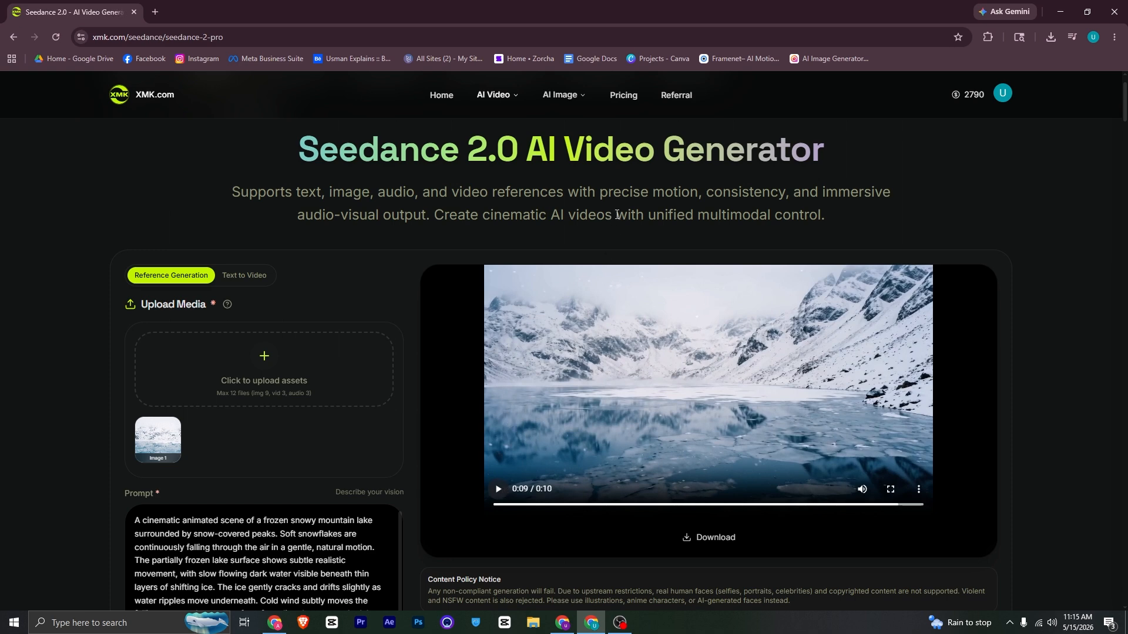
{"action": "left_click", "coordinate": [621, 624]}
{"action": "left_click", "coordinate": [615, 580]}
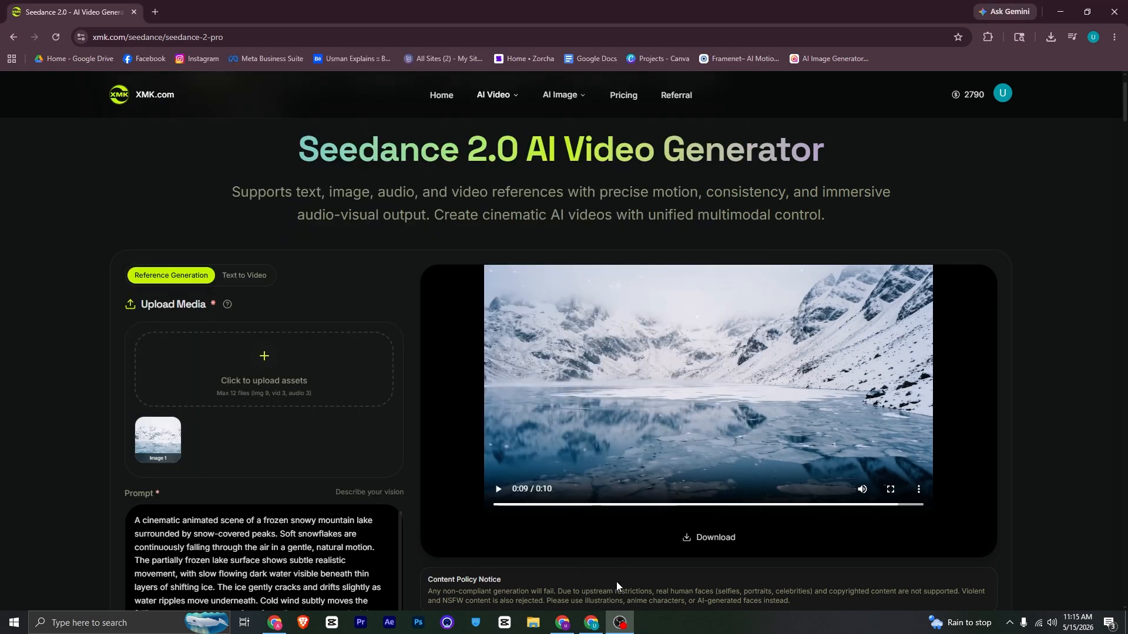
Look over the available AI video and image models and open the Nano Banana Pro image generator
{"action": "scroll", "coordinate": [487, 399], "scroll_direction": "down", "scroll_amount": 1}
{"action": "scroll", "coordinate": [295, 353], "scroll_direction": "up", "scroll_amount": 2}
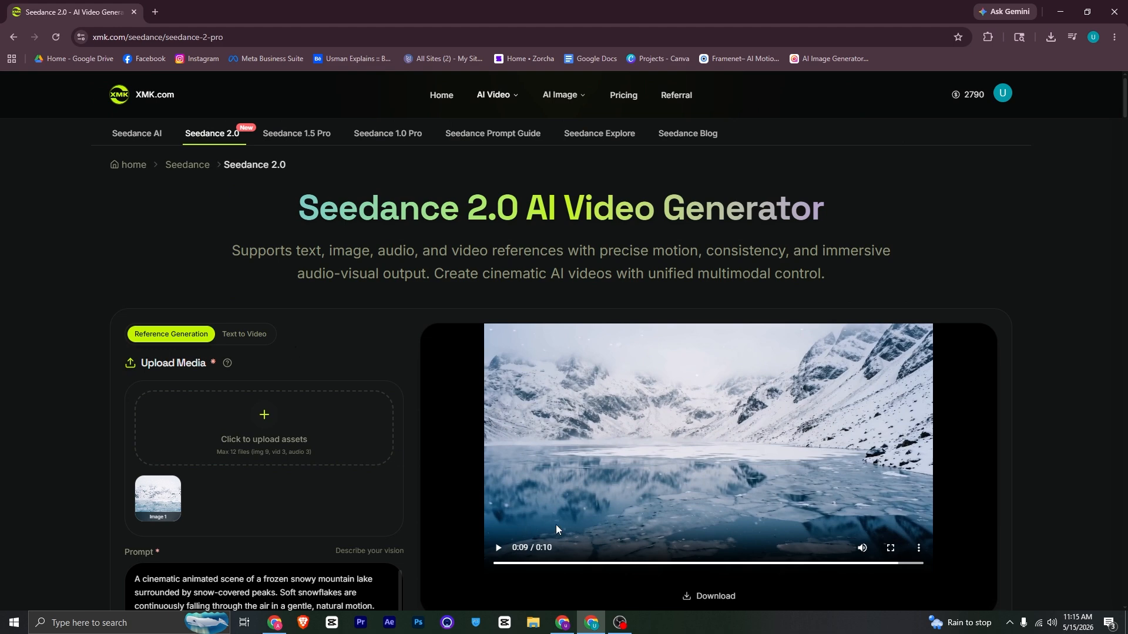
{"action": "mouse_move", "coordinate": [494, 94]}
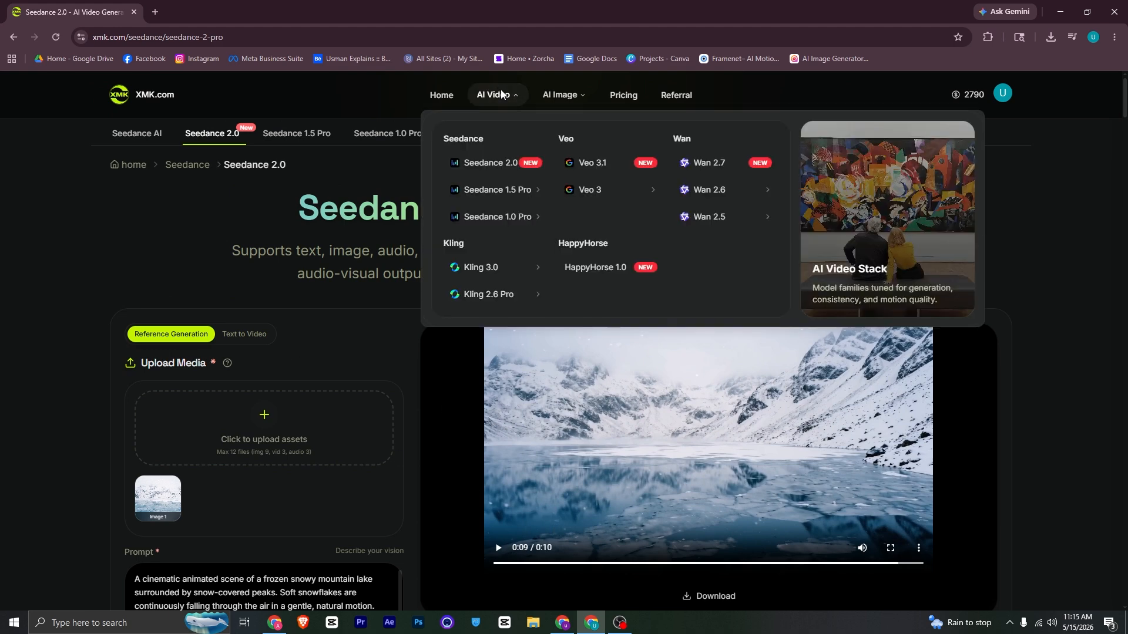
{"action": "mouse_move", "coordinate": [561, 97]}
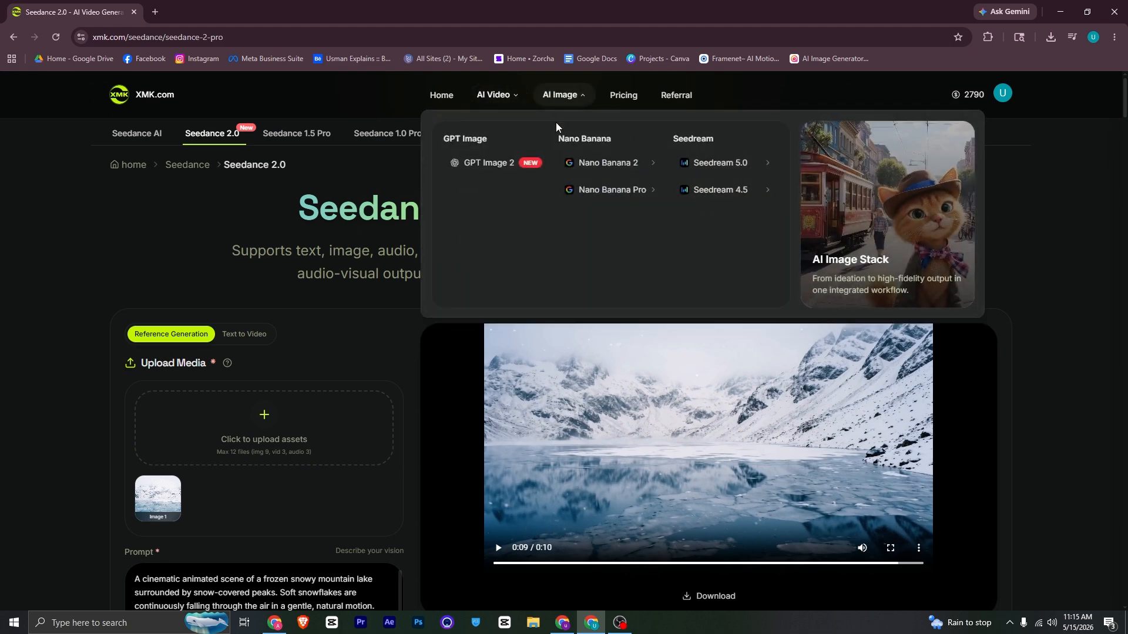
{"action": "left_click", "coordinate": [599, 190]}
{"action": "scroll", "coordinate": [216, 291], "scroll_direction": "down", "scroll_amount": 3}
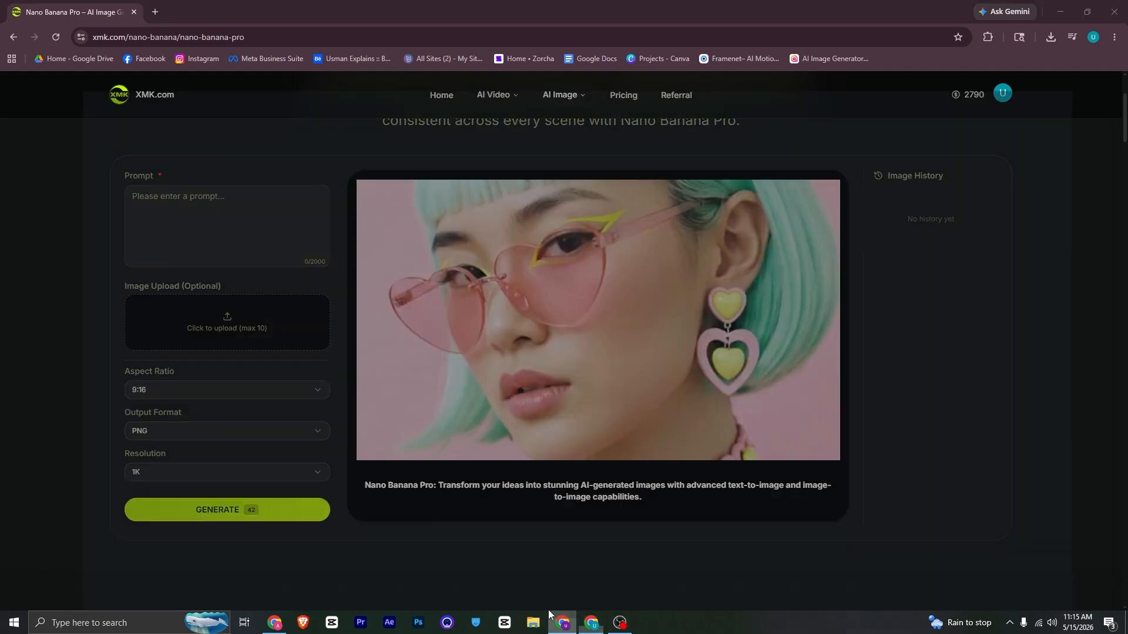
Switch to ChatGPT to review the animation prompt, and return to the Nano Banana Pro page
{"action": "left_click", "coordinate": [550, 618]}
{"action": "scroll", "coordinate": [418, 445], "scroll_direction": "up", "scroll_amount": 3}
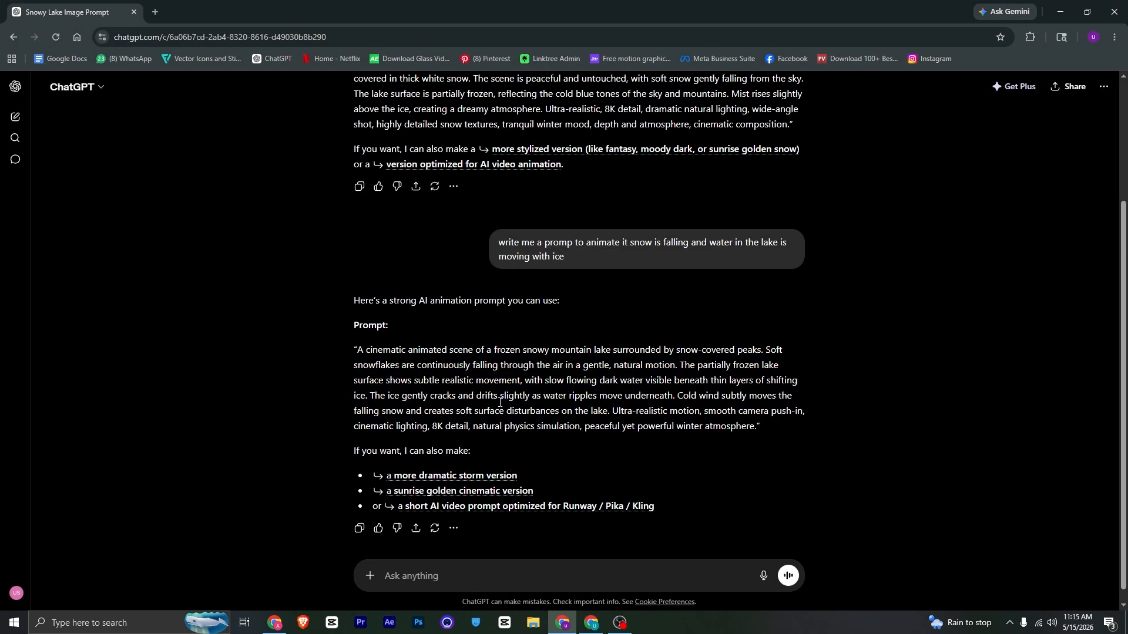
{"action": "left_click", "coordinate": [526, 393]}
{"action": "scroll", "coordinate": [528, 393], "scroll_direction": "down", "scroll_amount": 1}
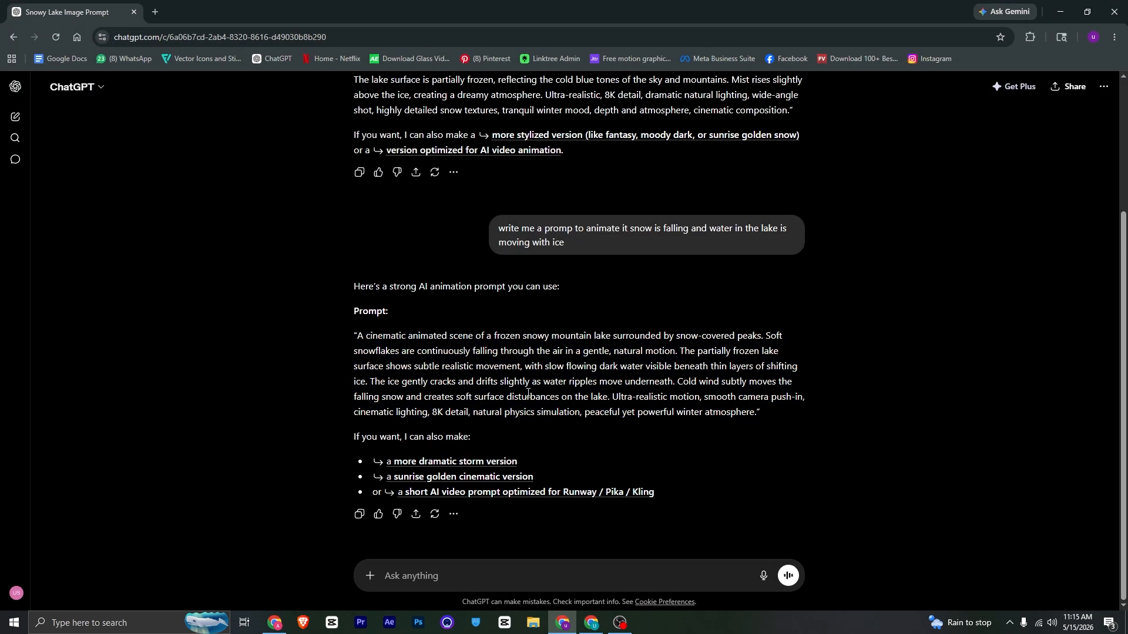
{"action": "left_click", "coordinate": [591, 622]}
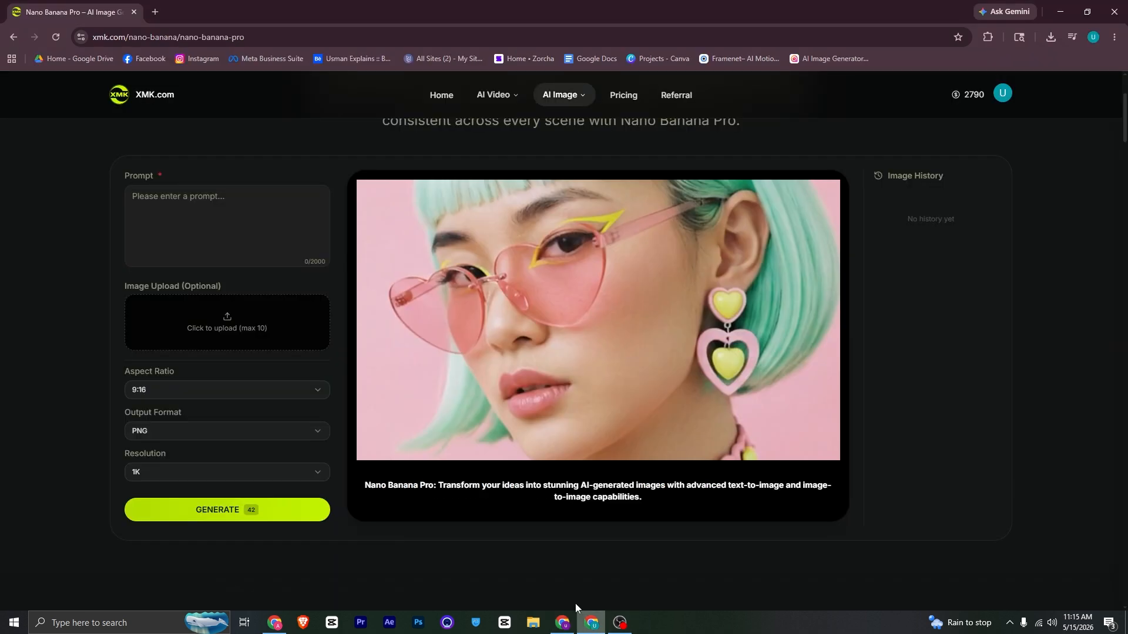
Reopen the Seedance 2.0 video generator and examine its generation settings and the Explore Seedance 2.0 Creations gallery
{"action": "mouse_move", "coordinate": [499, 97]}
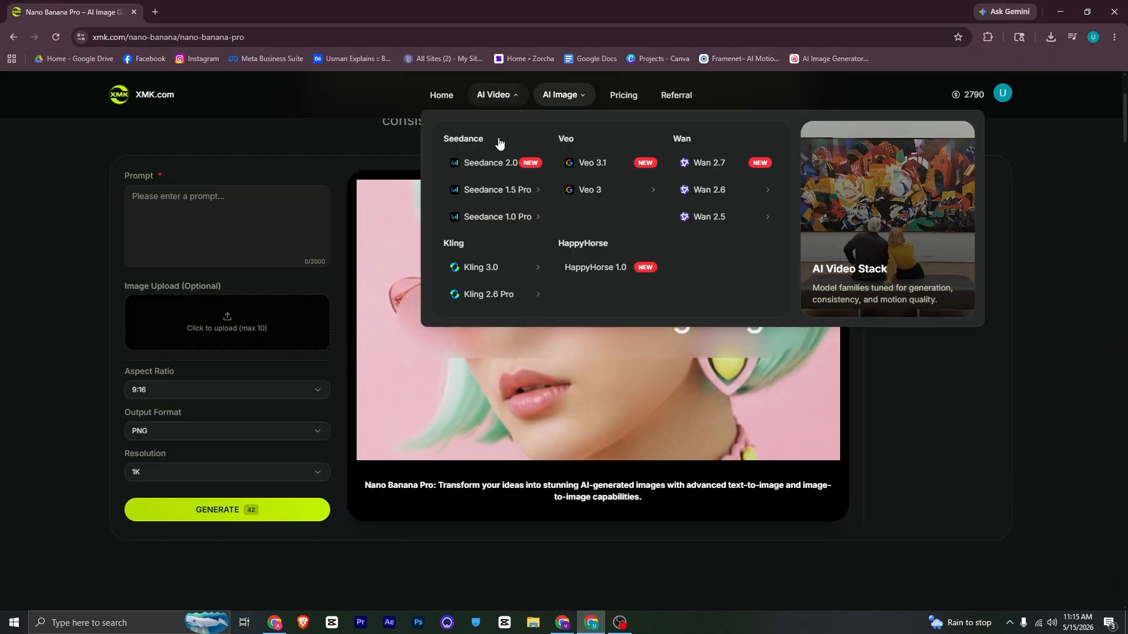
{"action": "left_click", "coordinate": [503, 164]}
{"action": "scroll", "coordinate": [553, 298], "scroll_direction": "down", "scroll_amount": 5}
{"action": "scroll", "coordinate": [529, 276], "scroll_direction": "down", "scroll_amount": 4}
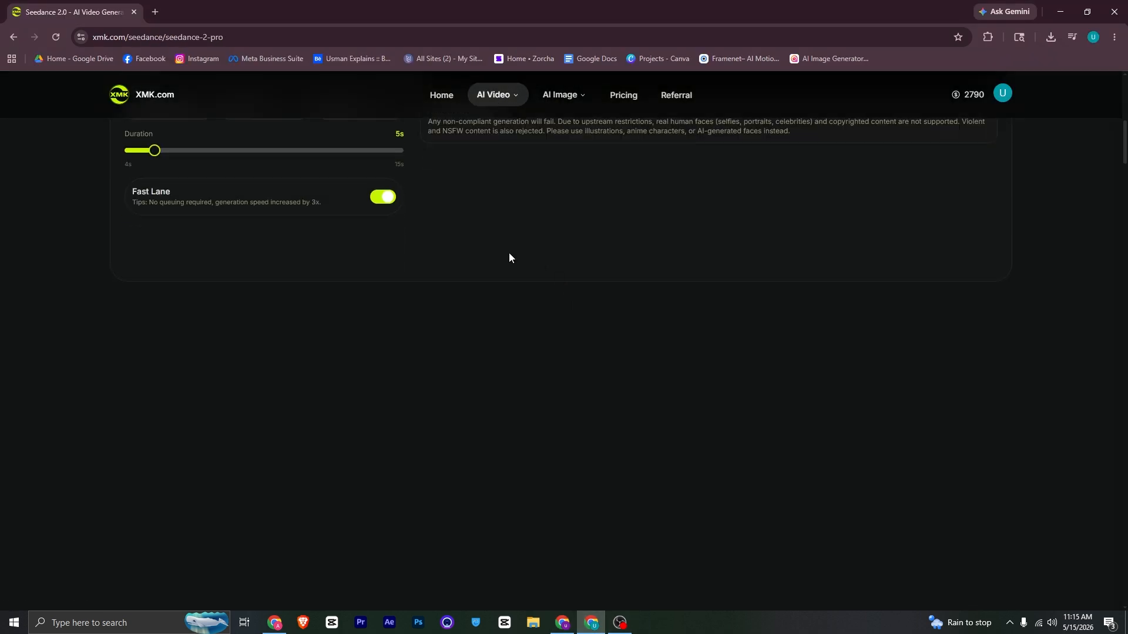
{"action": "scroll", "coordinate": [470, 244], "scroll_direction": "up", "scroll_amount": 1}
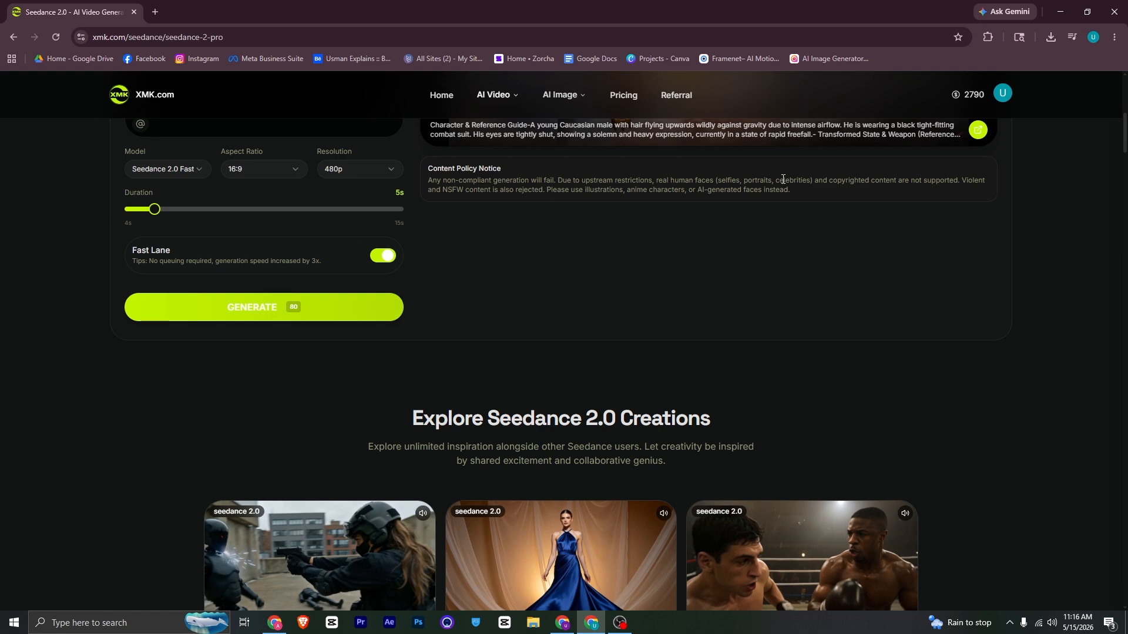
{"action": "scroll", "coordinate": [767, 215], "scroll_direction": "down", "scroll_amount": 2}
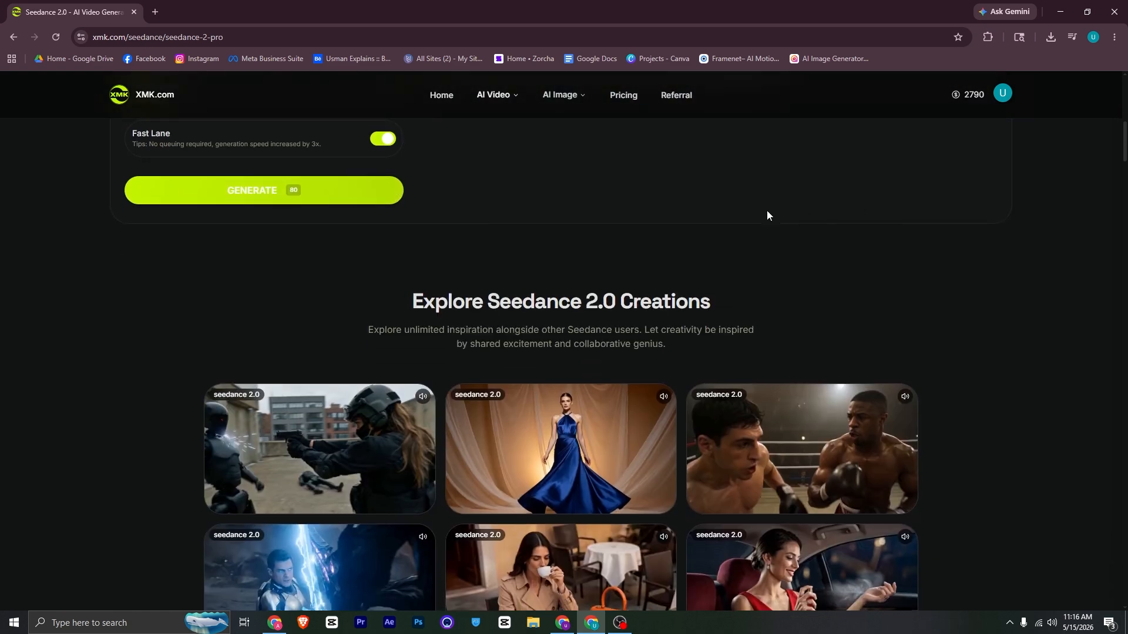
{"action": "scroll", "coordinate": [667, 190], "scroll_direction": "up", "scroll_amount": 2}
{"action": "scroll", "coordinate": [659, 218], "scroll_direction": "down", "scroll_amount": 4}
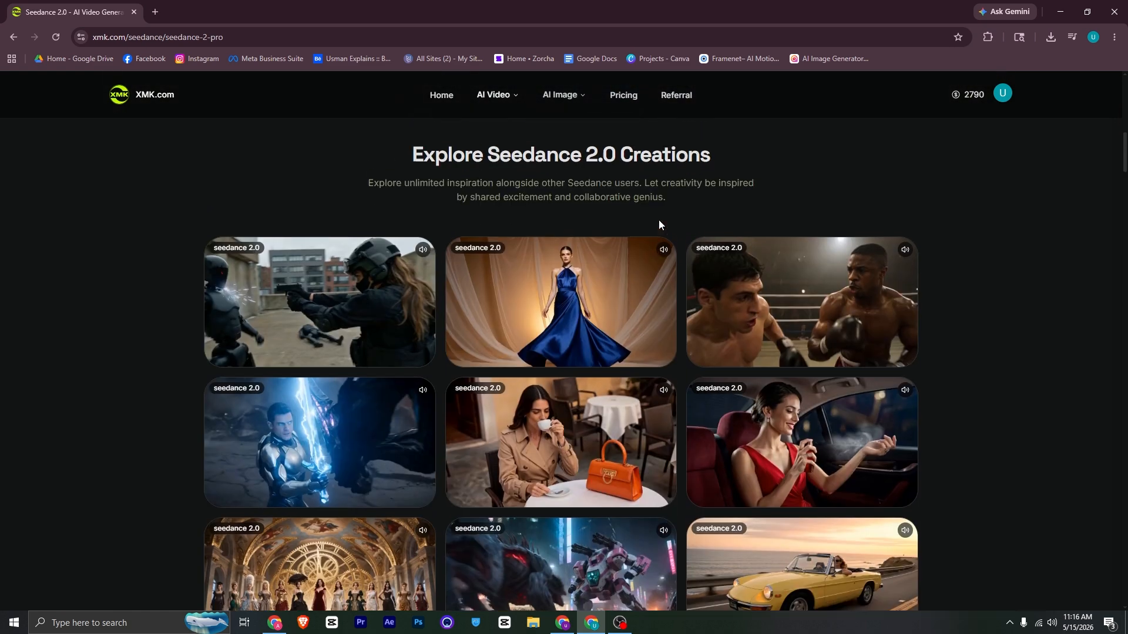
{"action": "scroll", "coordinate": [662, 246], "scroll_direction": "up", "scroll_amount": 5}
{"action": "scroll", "coordinate": [656, 270], "scroll_direction": "down", "scroll_amount": 1}
{"action": "scroll", "coordinate": [657, 272], "scroll_direction": "down", "scroll_amount": 12}
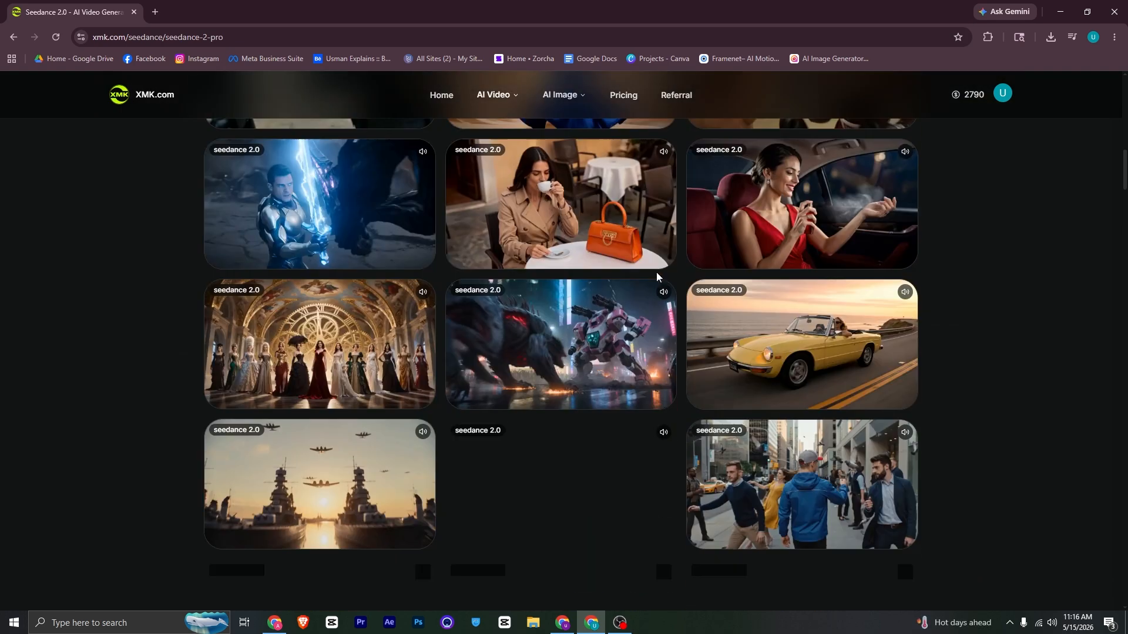
{"action": "scroll", "coordinate": [656, 272], "scroll_direction": "up", "scroll_amount": 16}
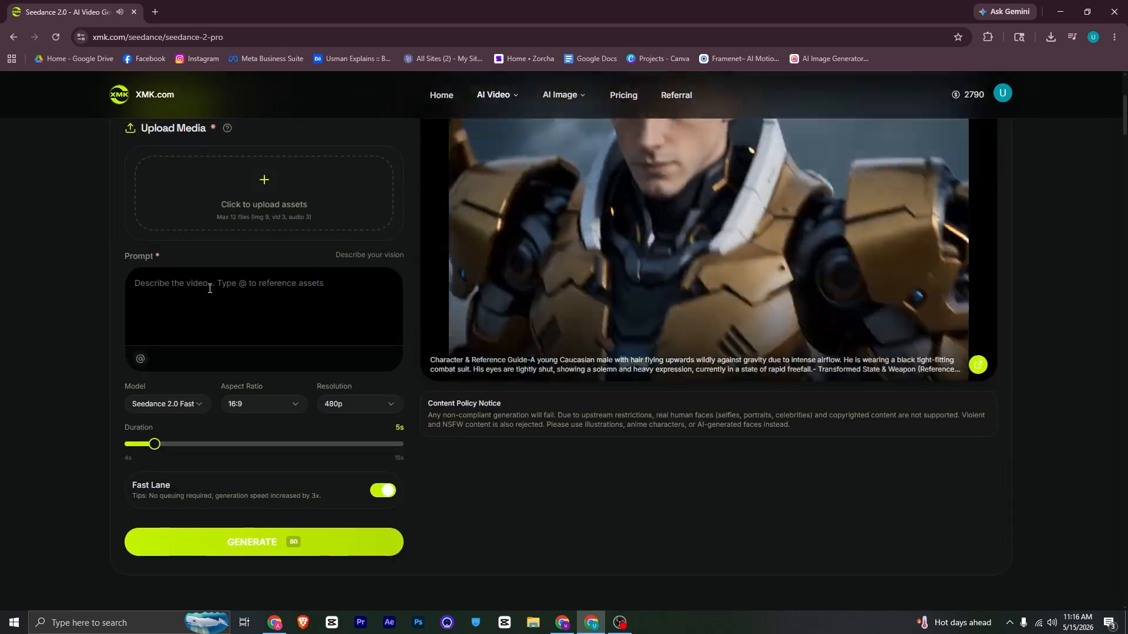
{"action": "left_click", "coordinate": [157, 12]}
{"action": "left_click", "coordinate": [217, 39]}
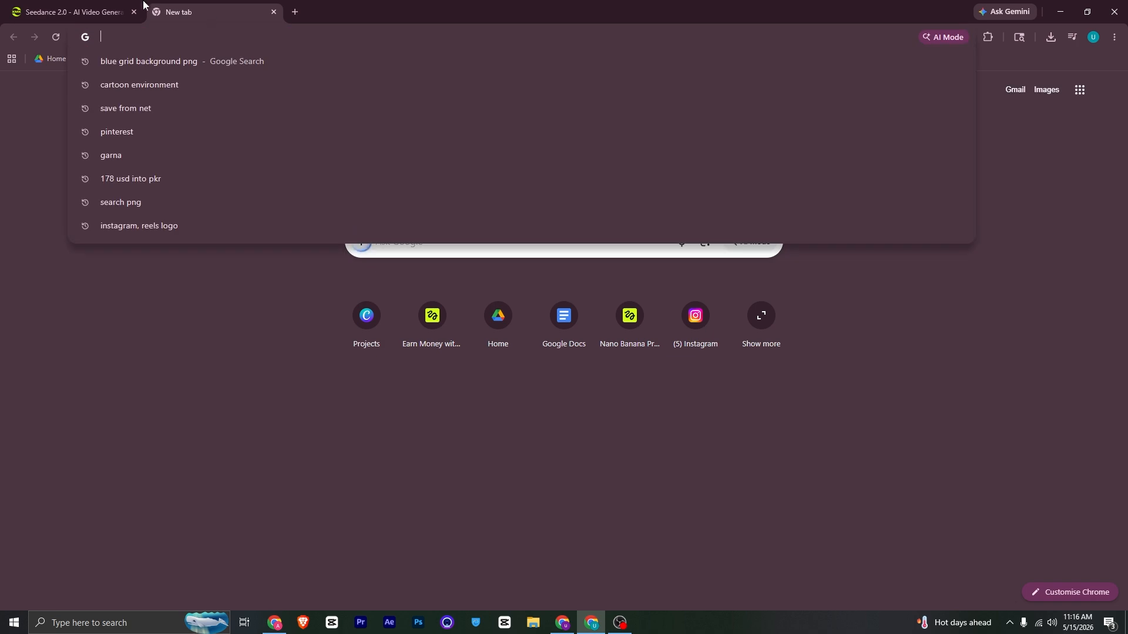
{"action": "left_click", "coordinate": [70, 12]}
{"action": "left_click", "coordinate": [280, 12]}
{"action": "left_click", "coordinate": [274, 15]}
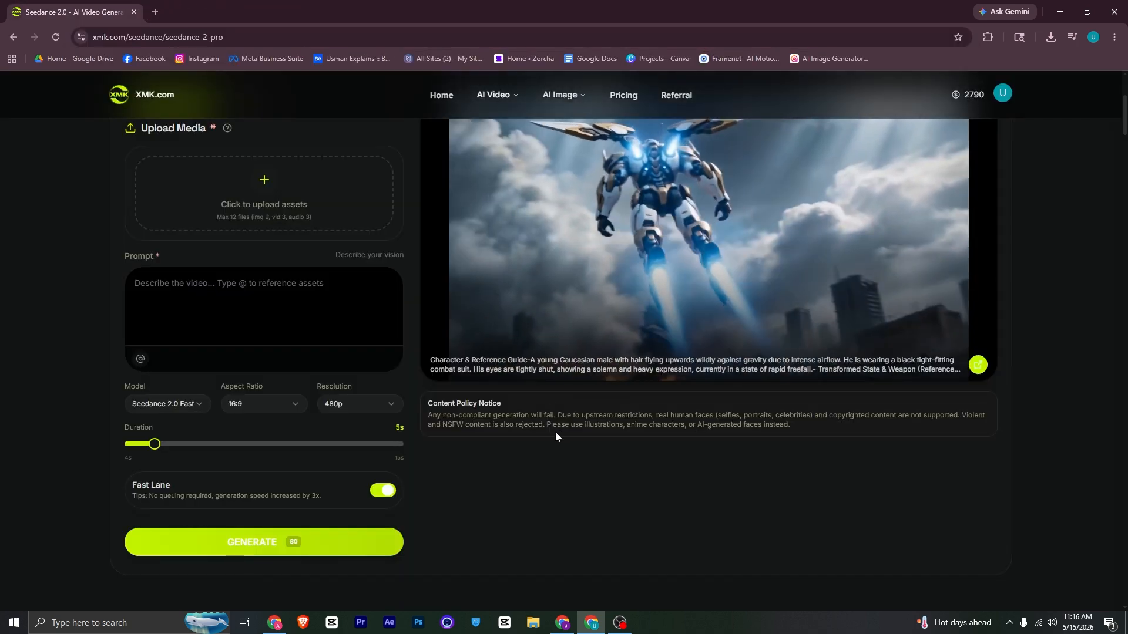
{"action": "scroll", "coordinate": [555, 432], "scroll_direction": "up", "scroll_amount": 5}
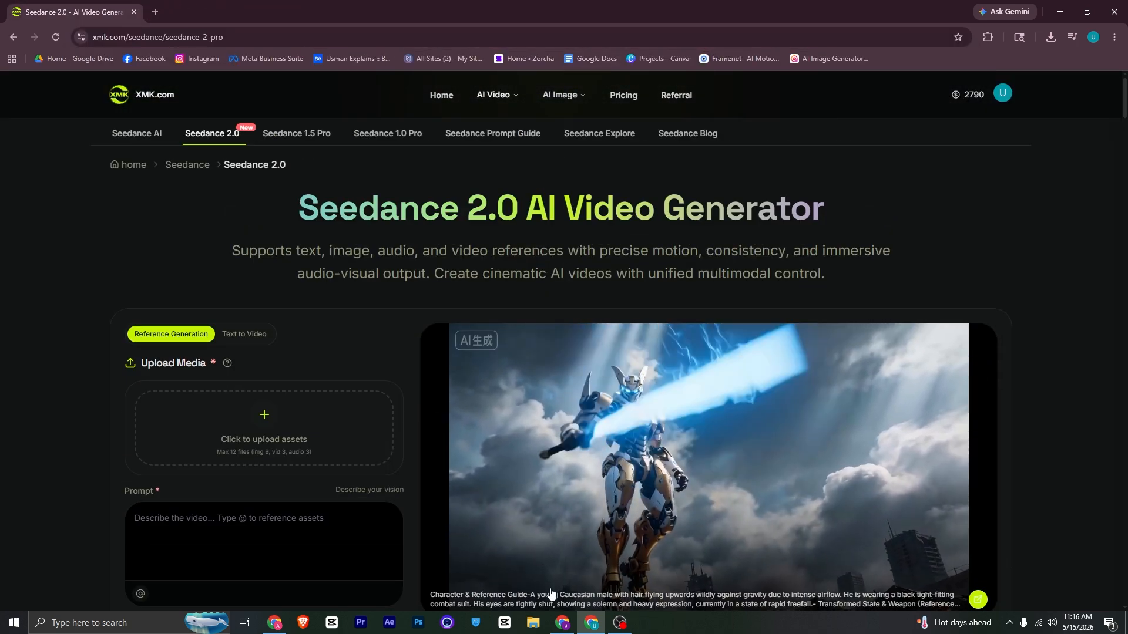
Switch to ChatGPT, request a prompt for an image of 2 anime characters in a cinematic fight, and copy the quoted prompt text
{"action": "left_click", "coordinate": [562, 622]}
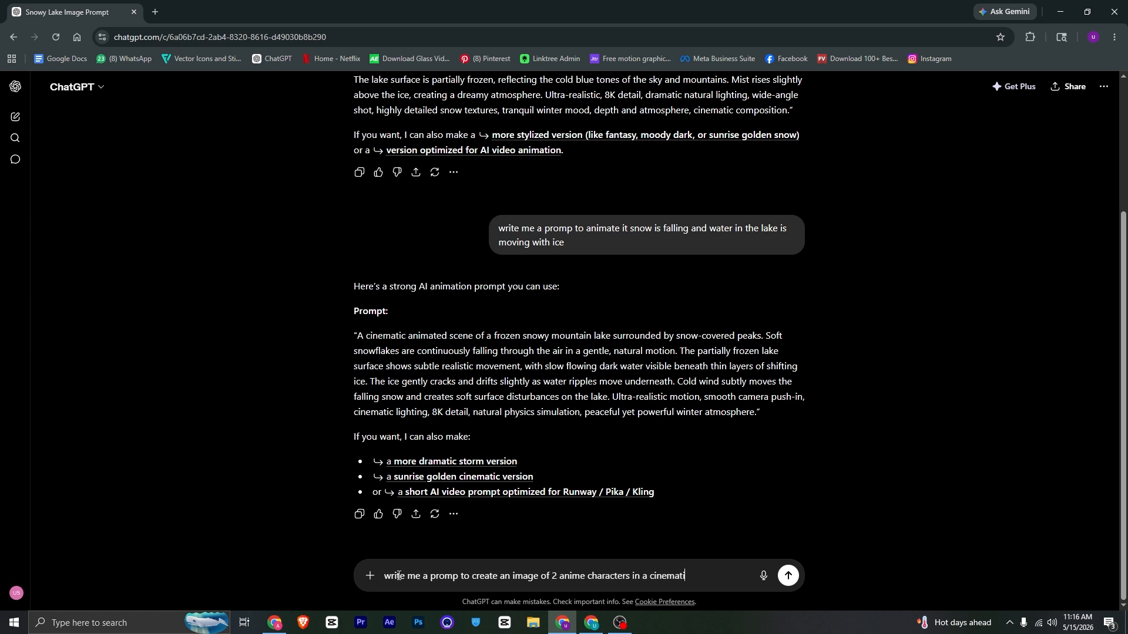
{"action": "key", "text": "Return"}
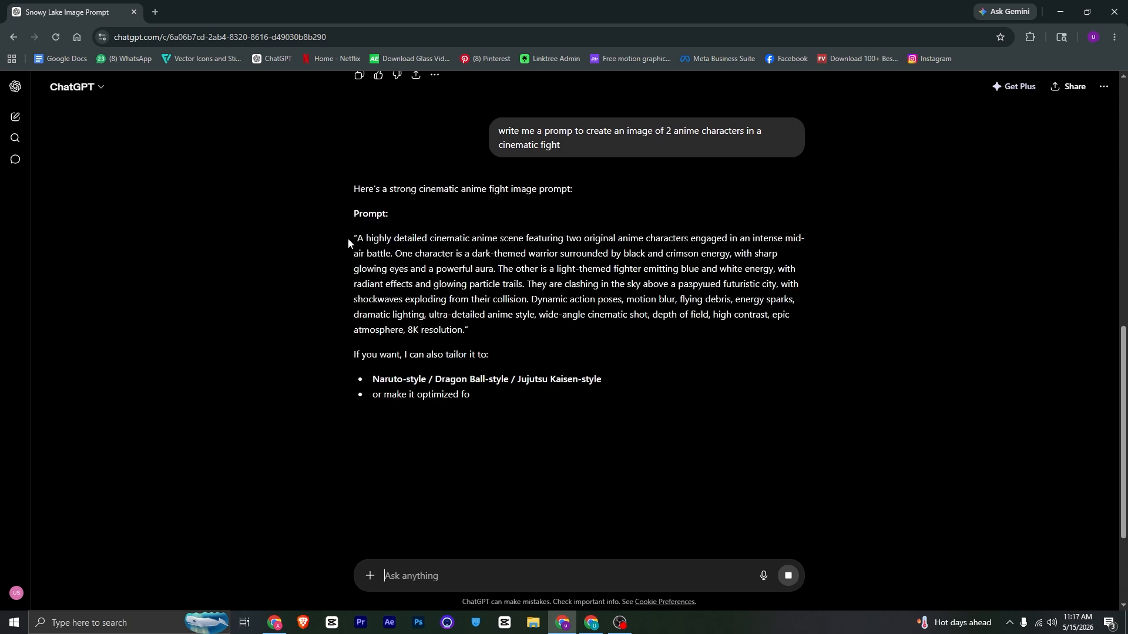
{"action": "left_click_drag", "start_coordinate": [357, 237], "coordinate": [473, 330]}
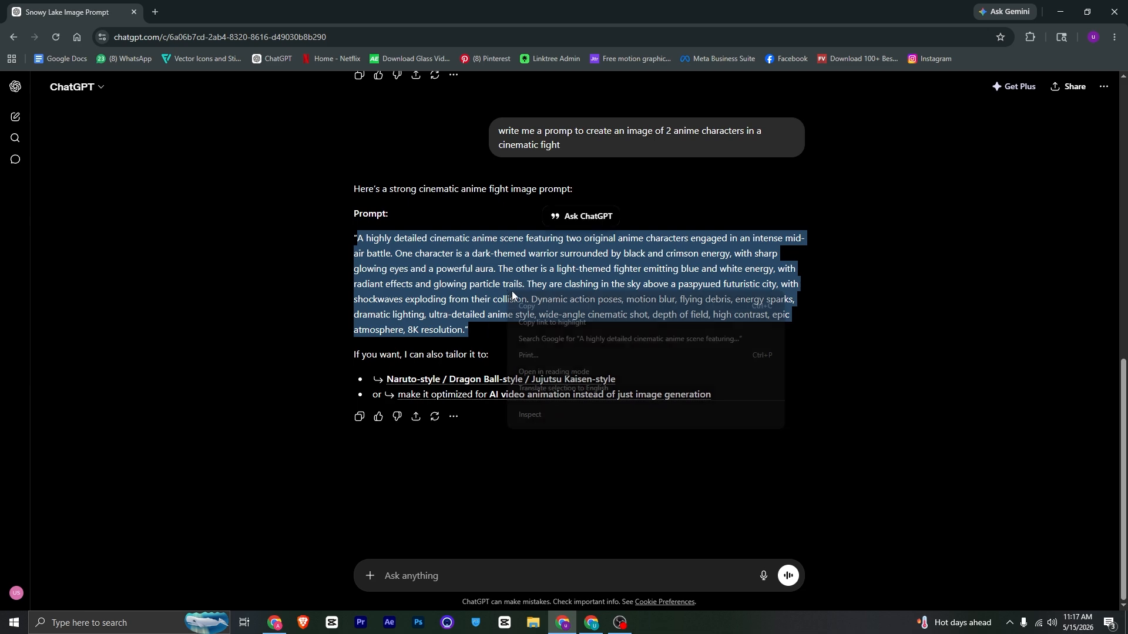
Switch to the XMK.com window, open the Nano Banana Pro image generator and paste the copied anime fight prompt
{"action": "left_click", "coordinate": [591, 622]}
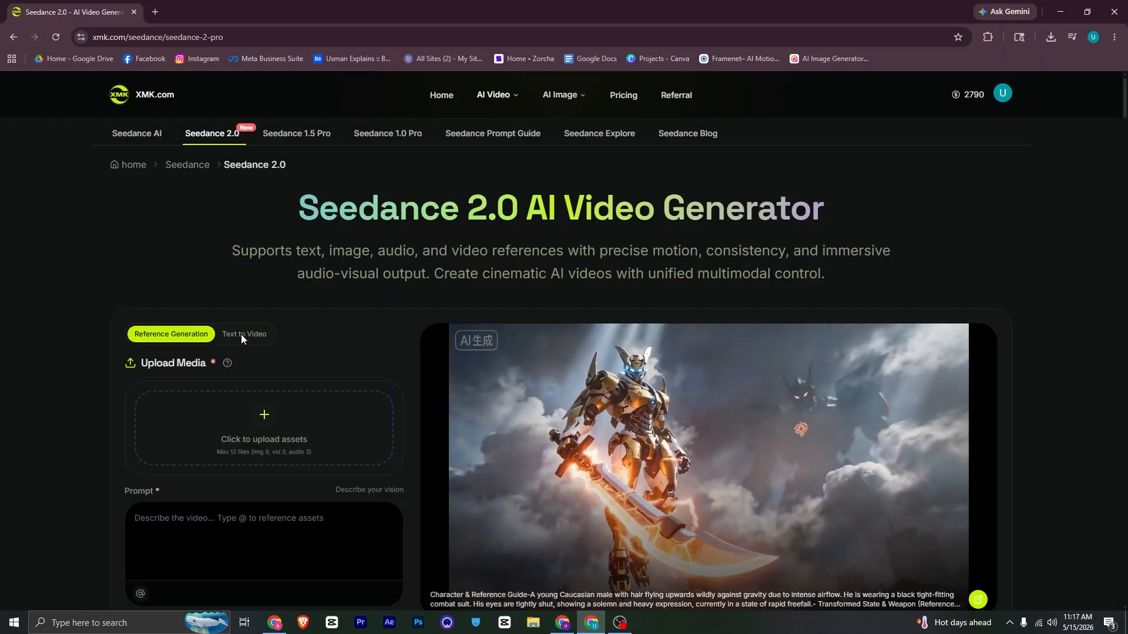
{"action": "scroll", "coordinate": [241, 334], "scroll_direction": "down", "scroll_amount": 2}
{"action": "mouse_move", "coordinate": [561, 97]}
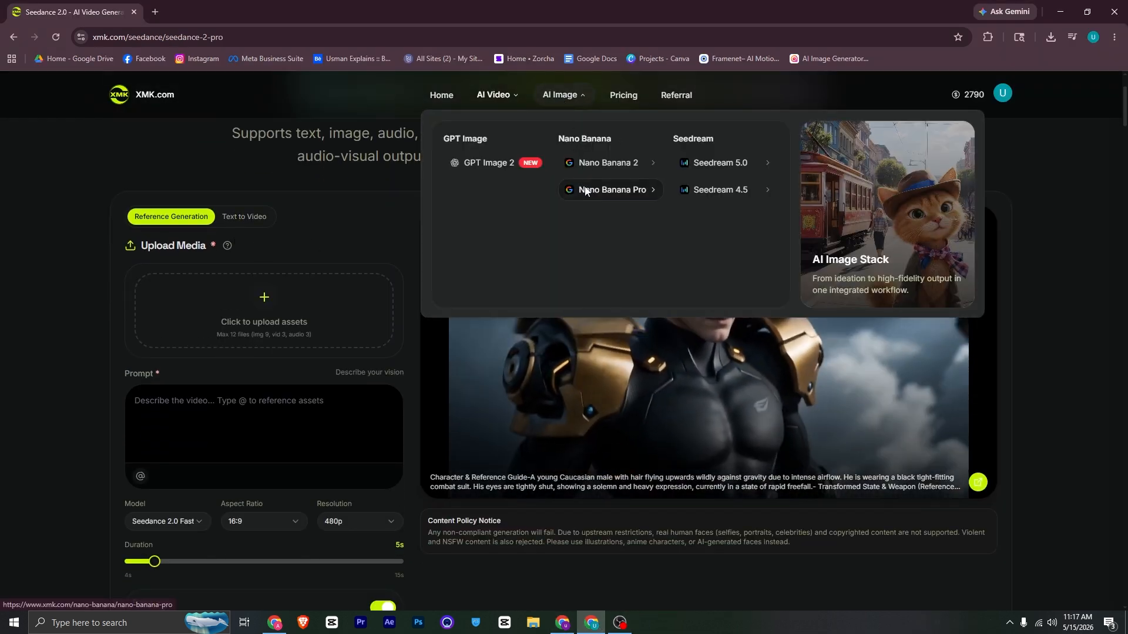
{"action": "left_click", "coordinate": [588, 188]}
{"action": "scroll", "coordinate": [283, 341], "scroll_direction": "down", "scroll_amount": 2}
{"action": "left_click", "coordinate": [217, 317]}
{"action": "right_click", "coordinate": [215, 322]}
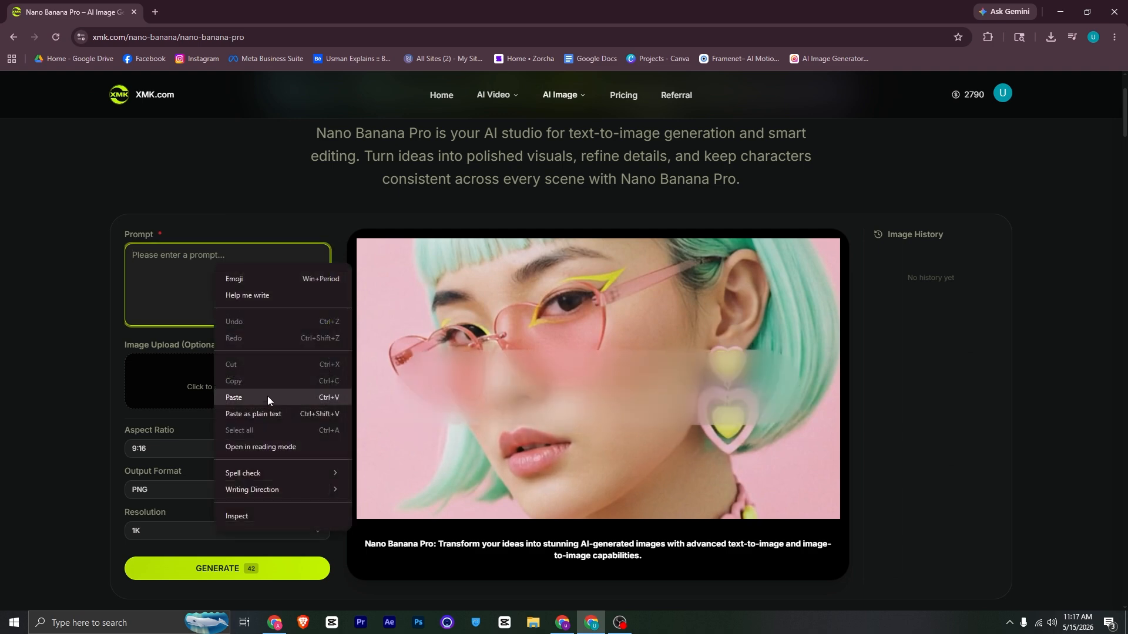
{"action": "left_click", "coordinate": [267, 396]}
Set the image to 16:9 aspect ratio, JPG output format and 4K resolution, and generate it
{"action": "scroll", "coordinate": [134, 312], "scroll_direction": "down", "scroll_amount": 2}
{"action": "left_click", "coordinate": [150, 331]}
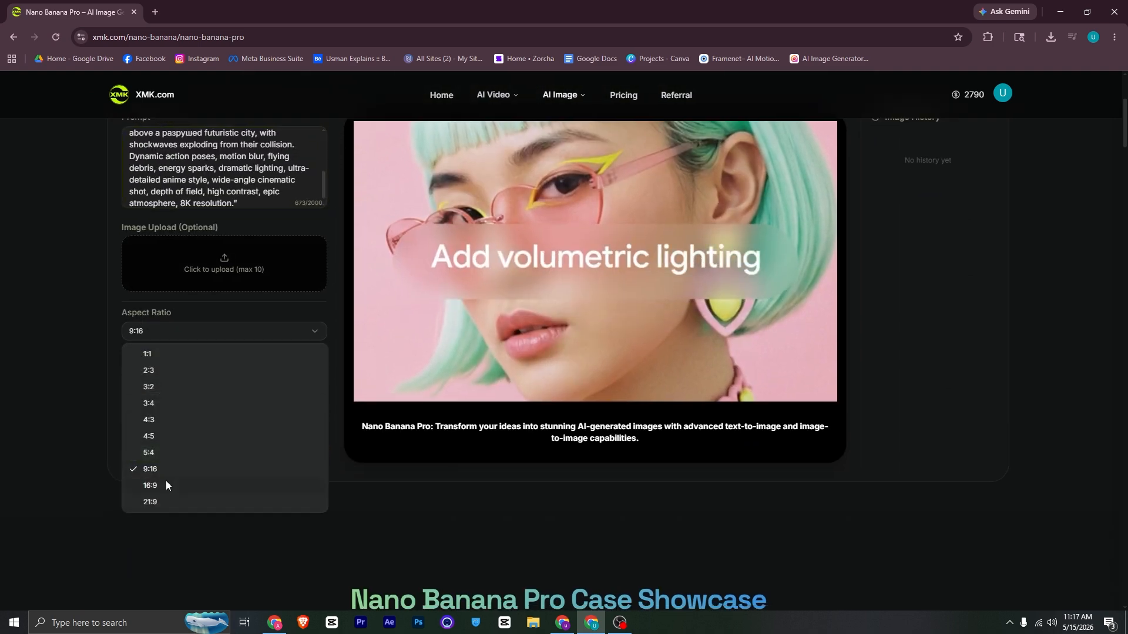
{"action": "left_click", "coordinate": [166, 483]}
{"action": "left_click", "coordinate": [176, 372]}
{"action": "left_click", "coordinate": [177, 413]}
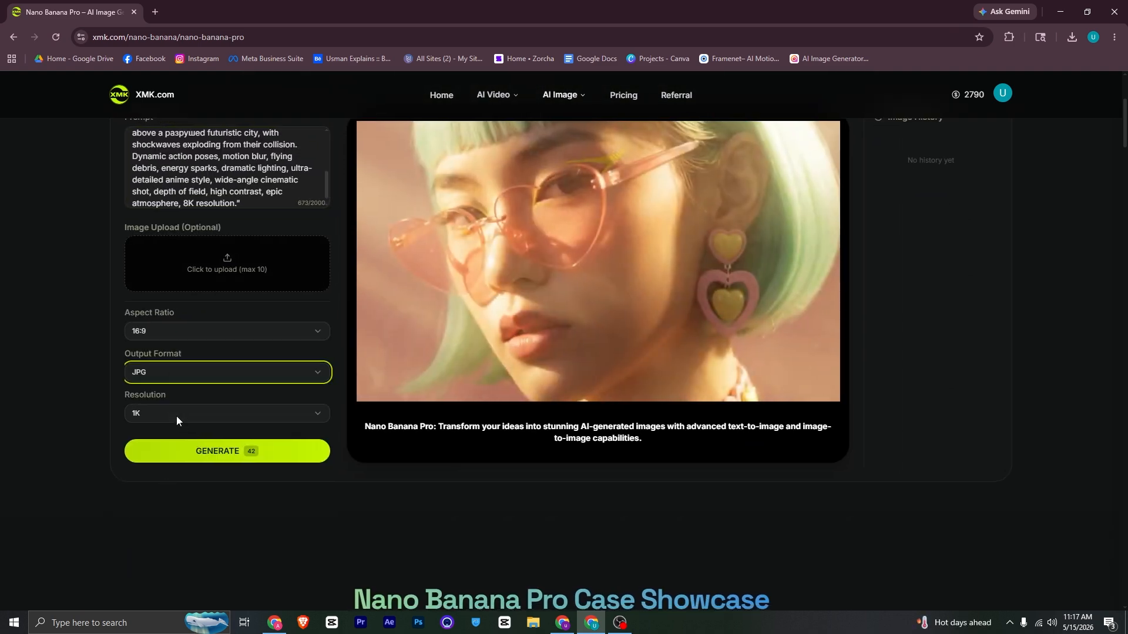
{"action": "left_click", "coordinate": [176, 415]}
{"action": "left_click", "coordinate": [183, 449]}
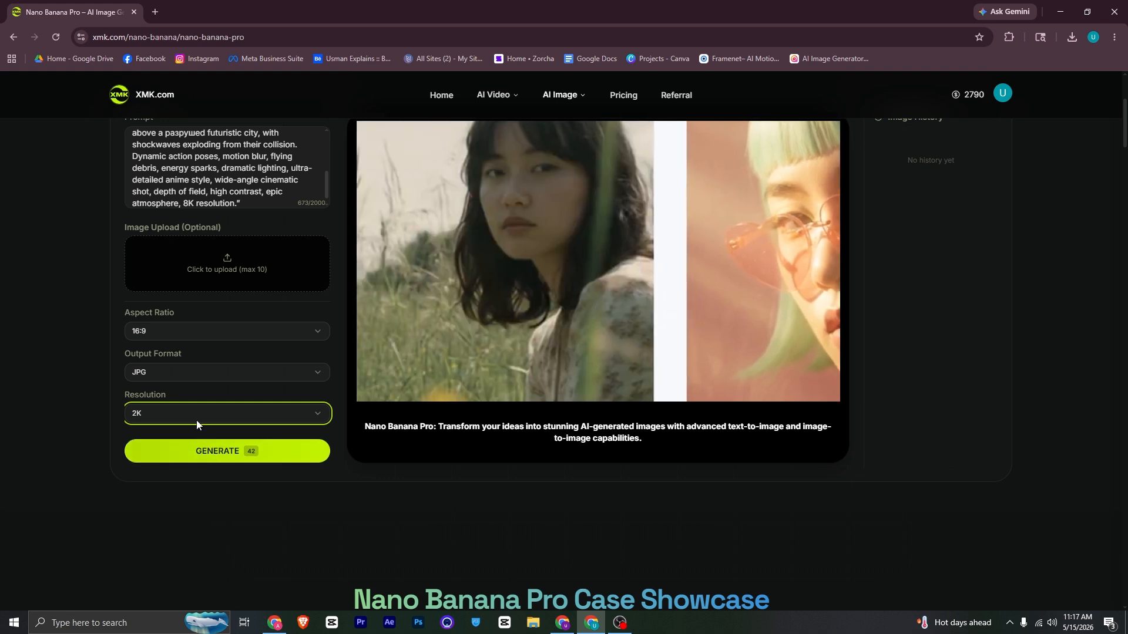
{"action": "left_click", "coordinate": [196, 421]}
{"action": "left_click", "coordinate": [203, 464]}
{"action": "scroll", "coordinate": [298, 471], "scroll_direction": "up", "scroll_amount": 1}
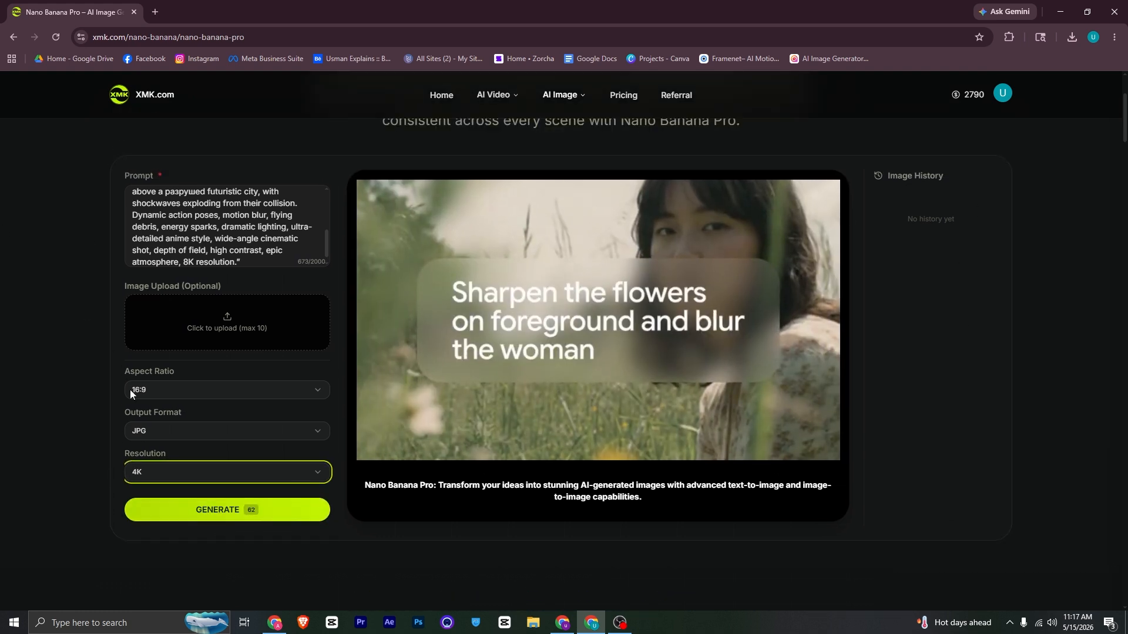
{"action": "left_click", "coordinate": [179, 505]}
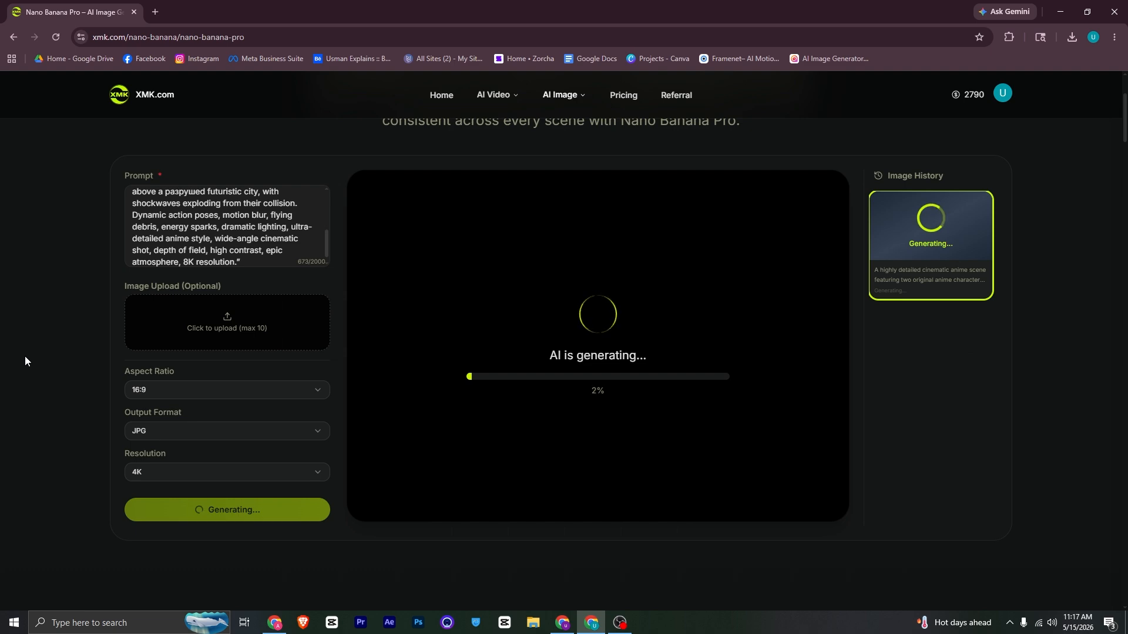
Download the generated anime fight image once it is ready
{"action": "scroll", "coordinate": [25, 357], "scroll_direction": "up", "scroll_amount": 1}
{"action": "scroll", "coordinate": [178, 303], "scroll_direction": "up", "scroll_amount": 5}
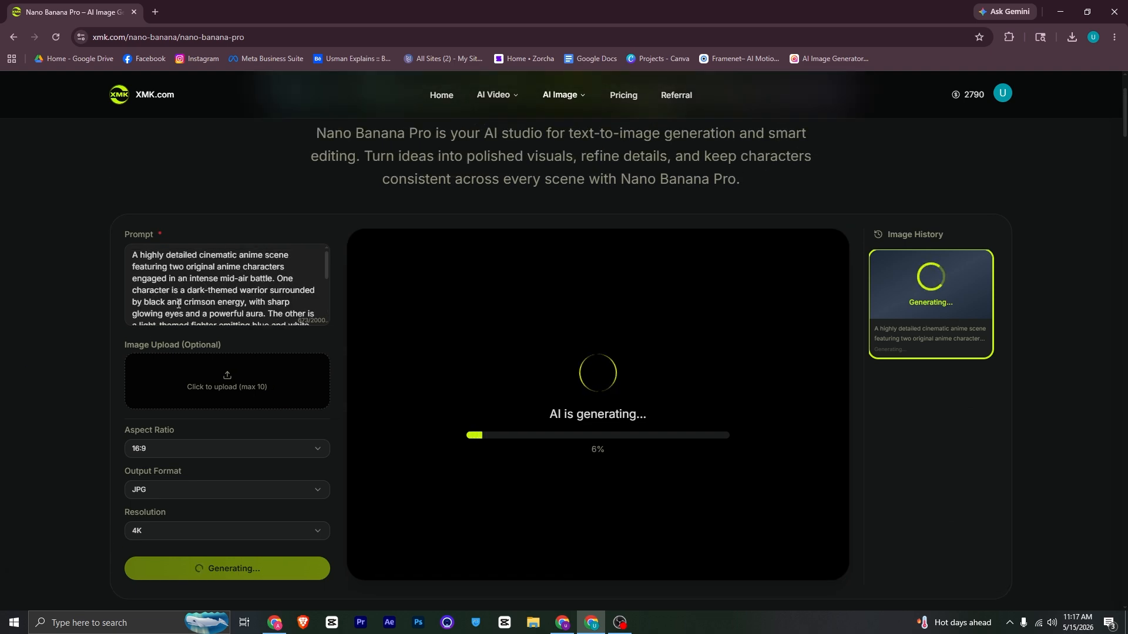
{"action": "scroll", "coordinate": [178, 303], "scroll_direction": "up", "scroll_amount": 2}
{"action": "scroll", "coordinate": [399, 301], "scroll_direction": "down", "scroll_amount": 3}
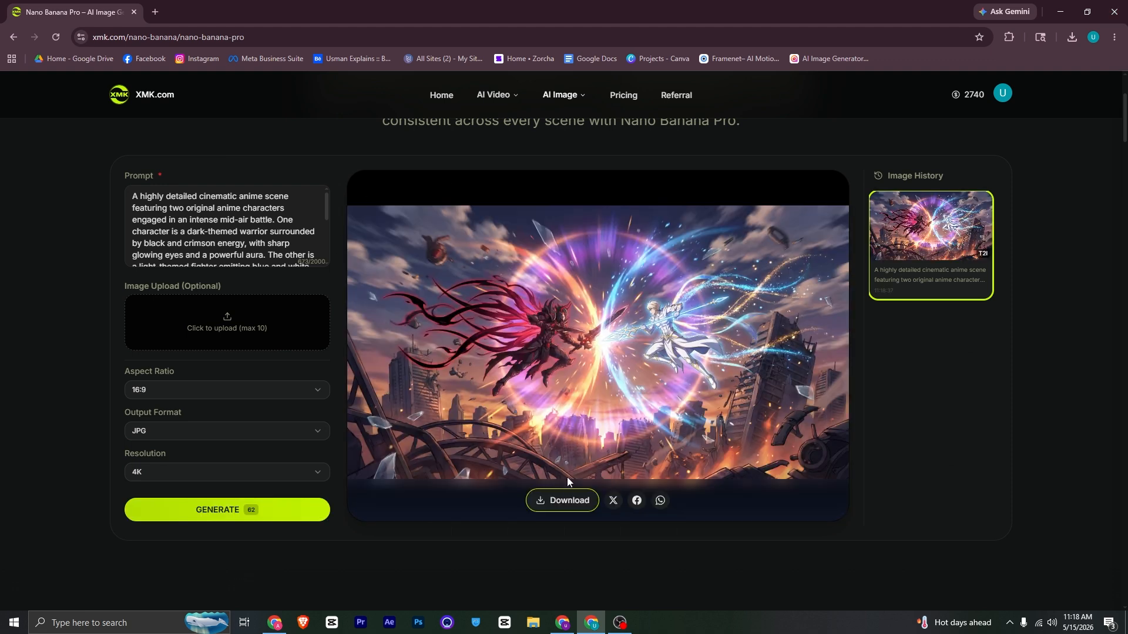
{"action": "left_click", "coordinate": [568, 511]}
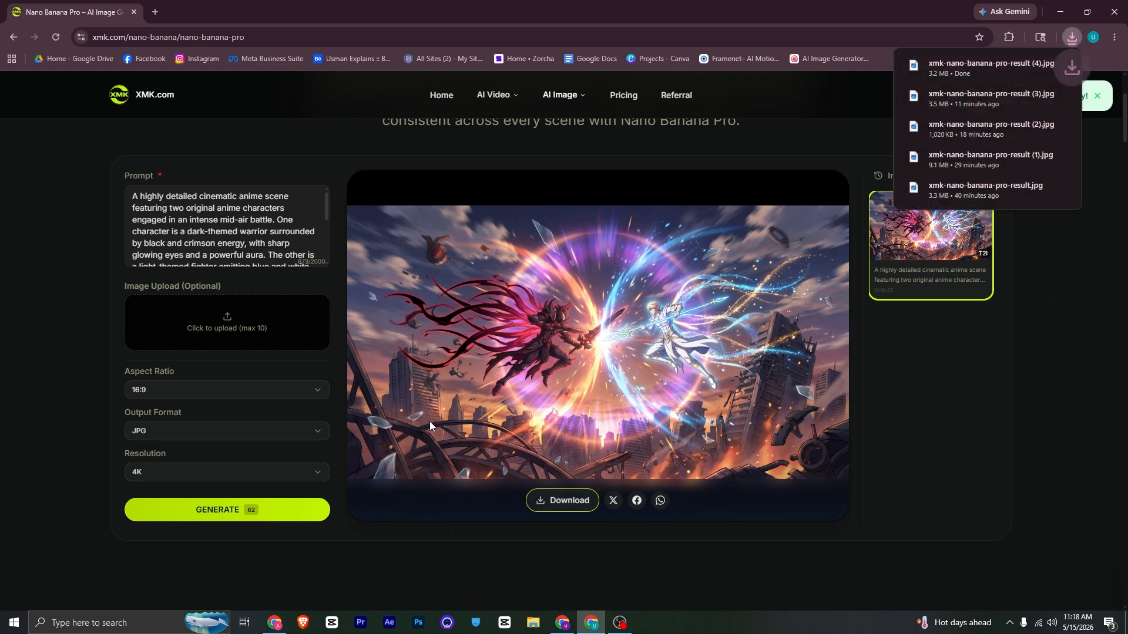
Open the Seedance 2.0 video generator and upload the downloaded anime fight image as reference media
{"action": "scroll", "coordinate": [523, 375], "scroll_direction": "down", "scroll_amount": 1}
{"action": "scroll", "coordinate": [523, 375], "scroll_direction": "up", "scroll_amount": 2}
{"action": "mouse_move", "coordinate": [493, 96]}
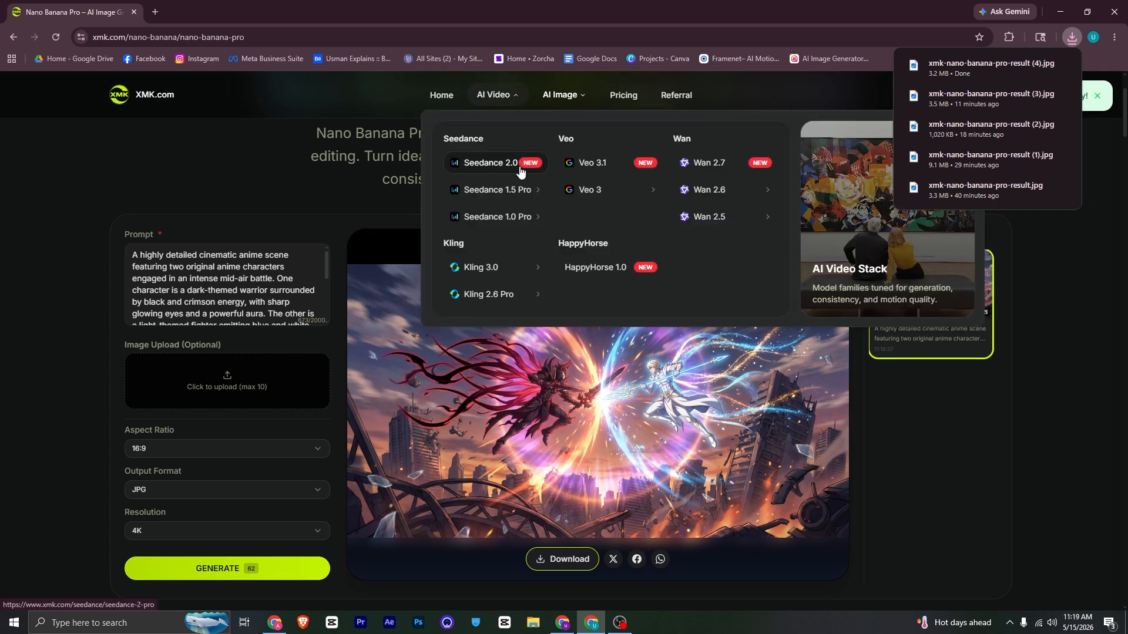
{"action": "left_click", "coordinate": [510, 166]}
{"action": "scroll", "coordinate": [304, 377], "scroll_direction": "down", "scroll_amount": 2}
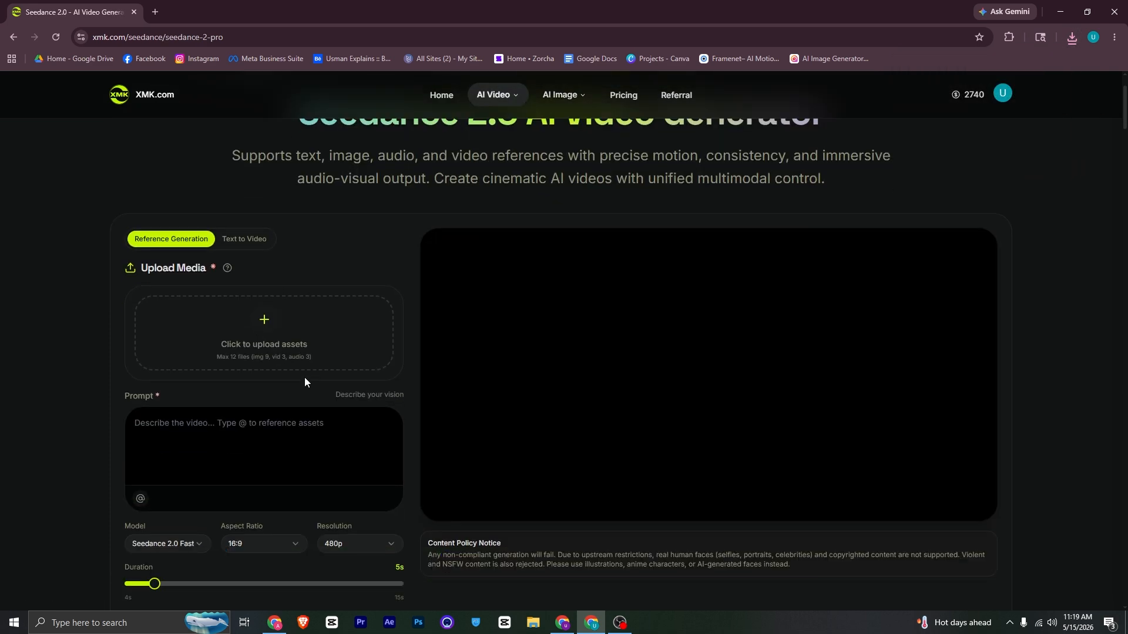
{"action": "left_click", "coordinate": [264, 297]}
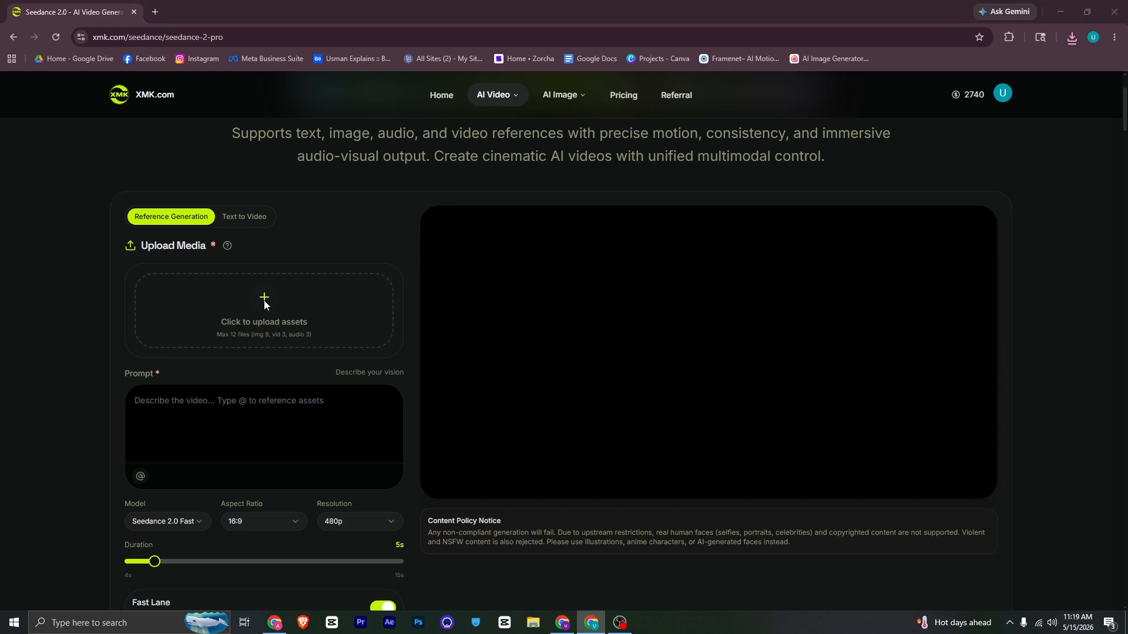
{"action": "left_click", "coordinate": [464, 376]}
{"action": "left_click", "coordinate": [717, 494]}
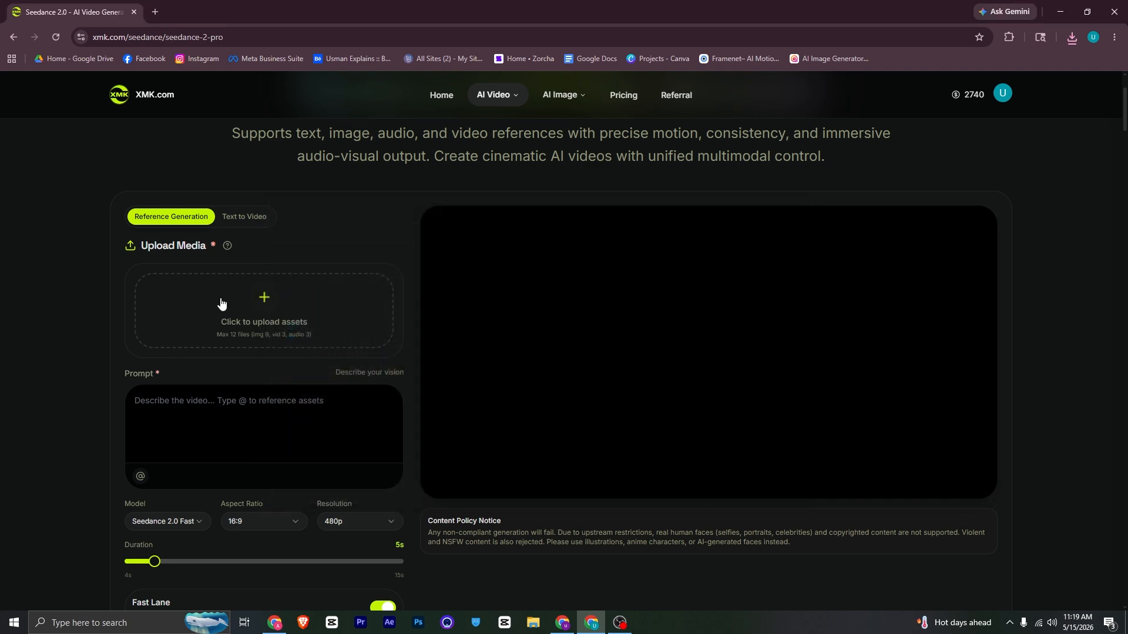
Enter the video prompt "animate this sequence as an action scne make it cinematic"
{"action": "scroll", "coordinate": [4, 355], "scroll_direction": "down", "scroll_amount": 4}
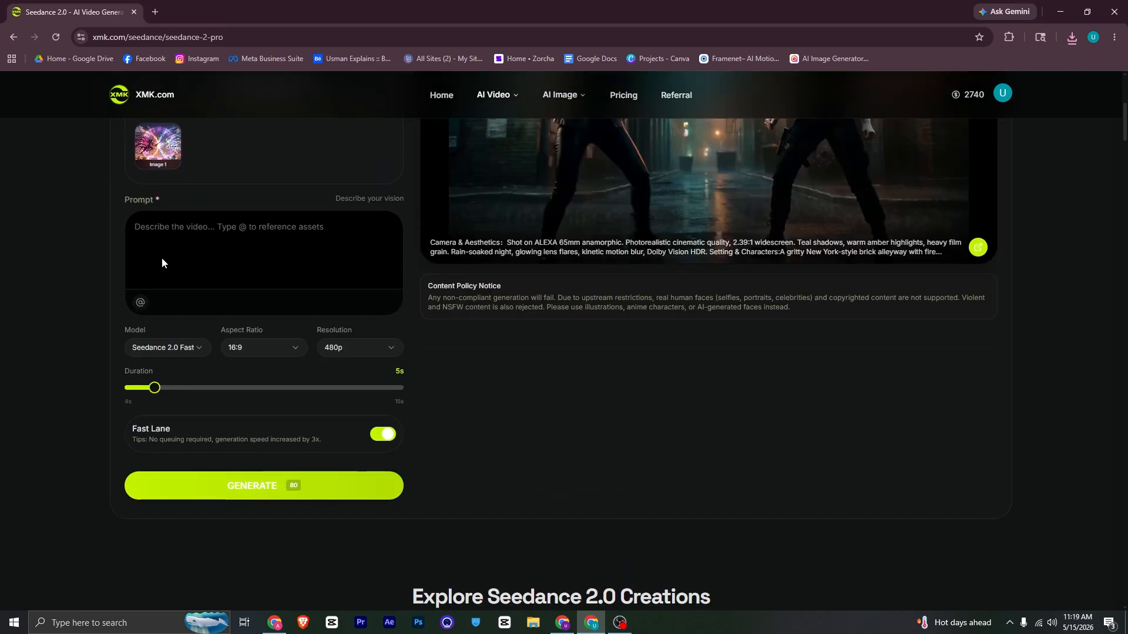
{"action": "left_click", "coordinate": [193, 232]}
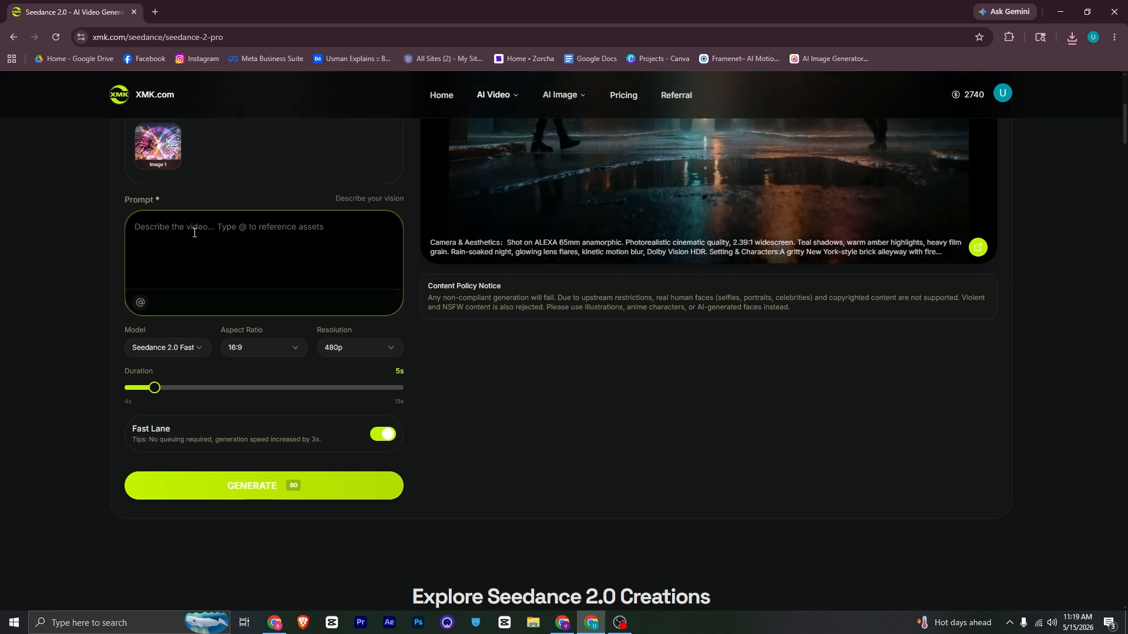
{"action": "type", "text": "anima"}
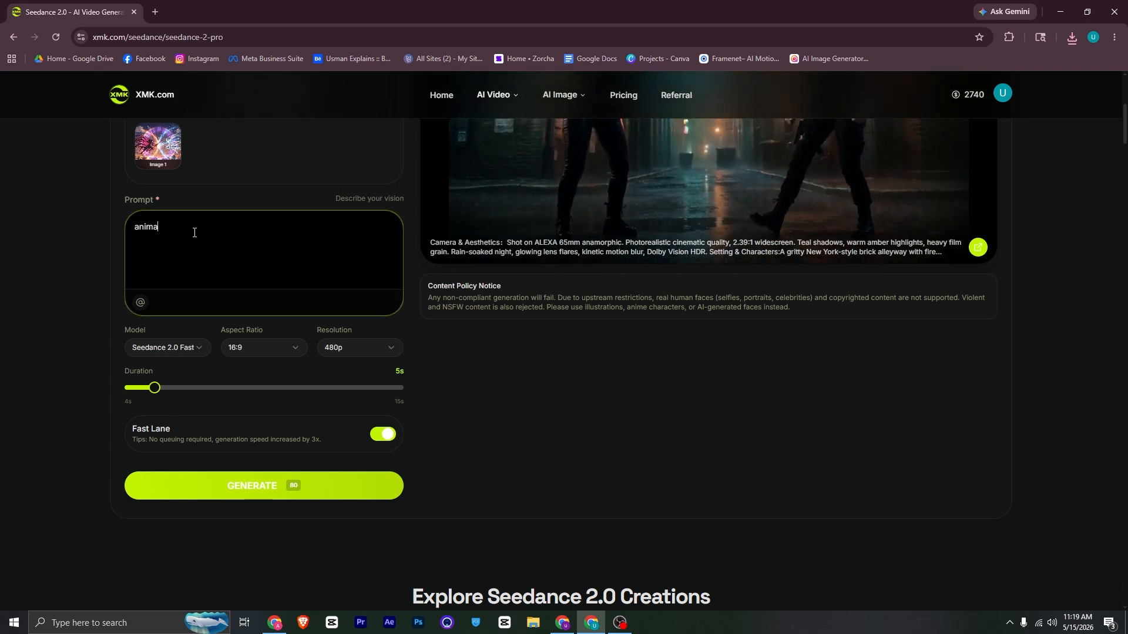
{"action": "type", "text": "te this s"}
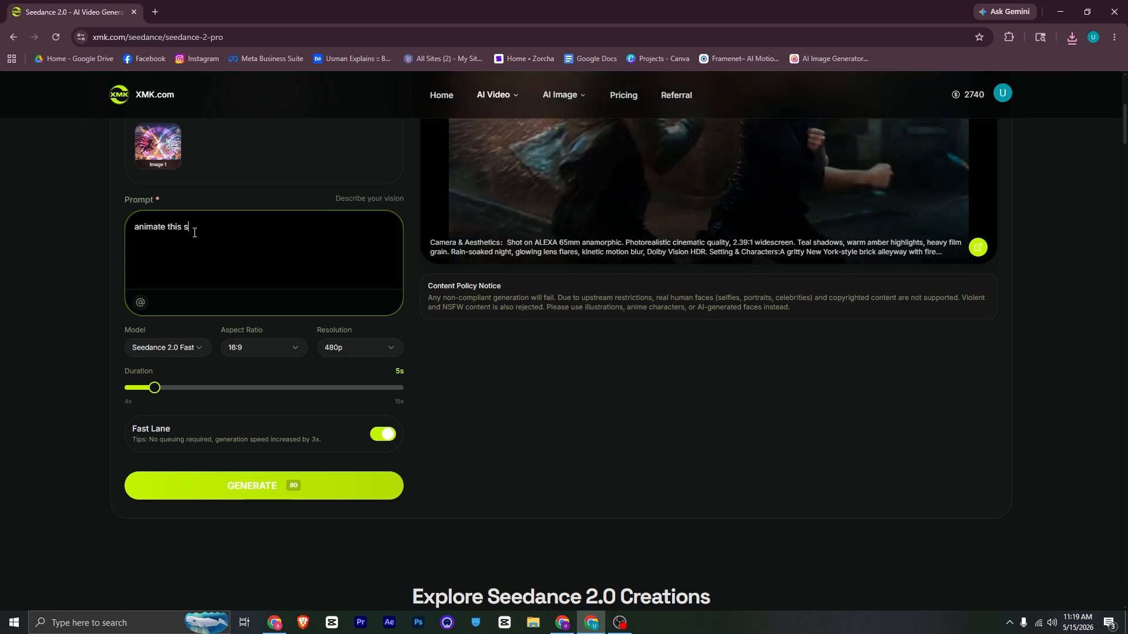
{"action": "type", "text": "equence as an "}
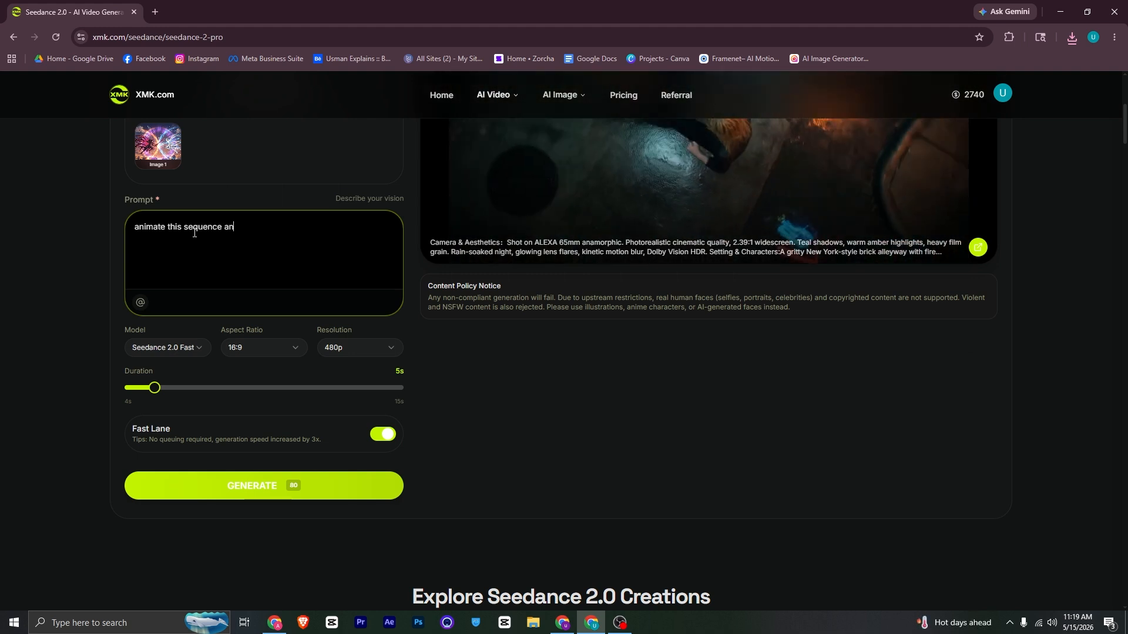
{"action": "type", "text": "ac"}
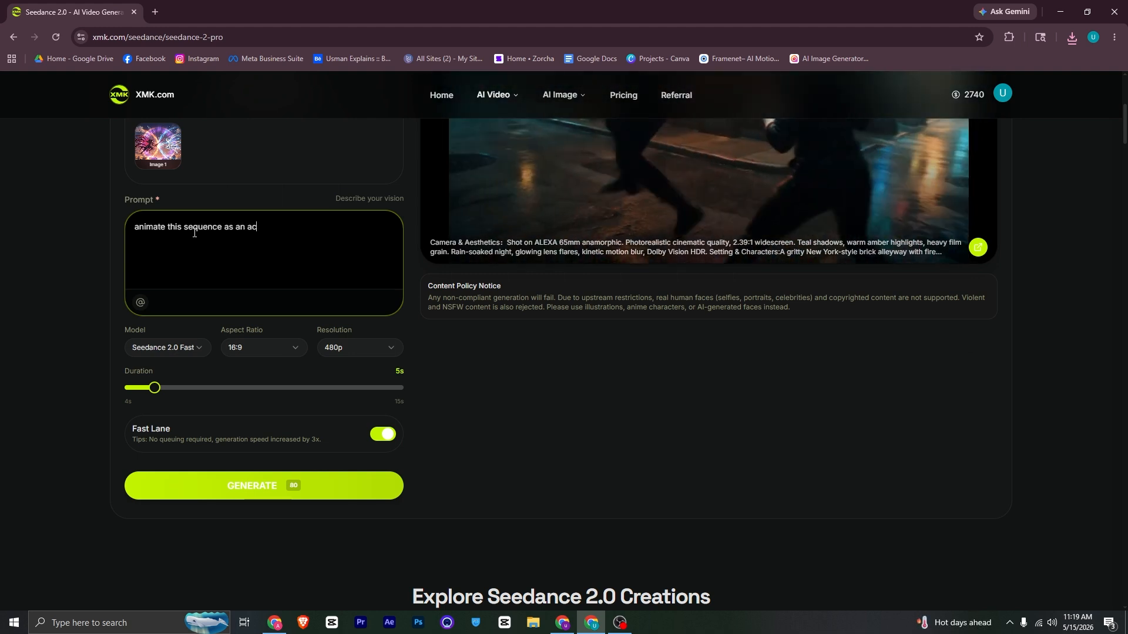
{"action": "type", "text": "tion scne "}
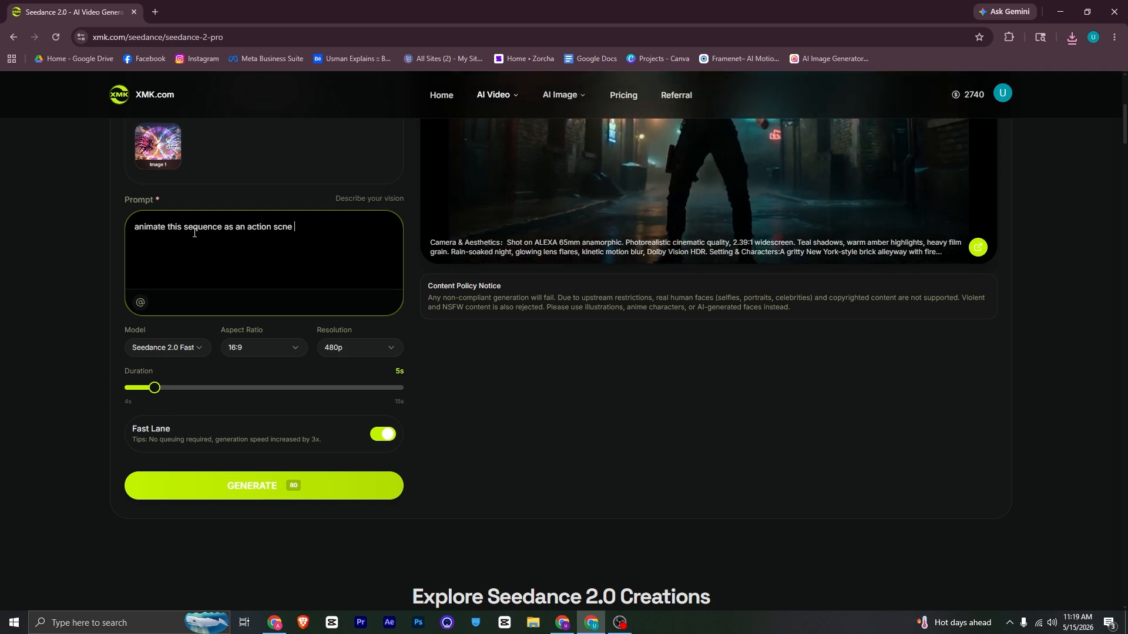
{"action": "type", "text": "make it cinematic"}
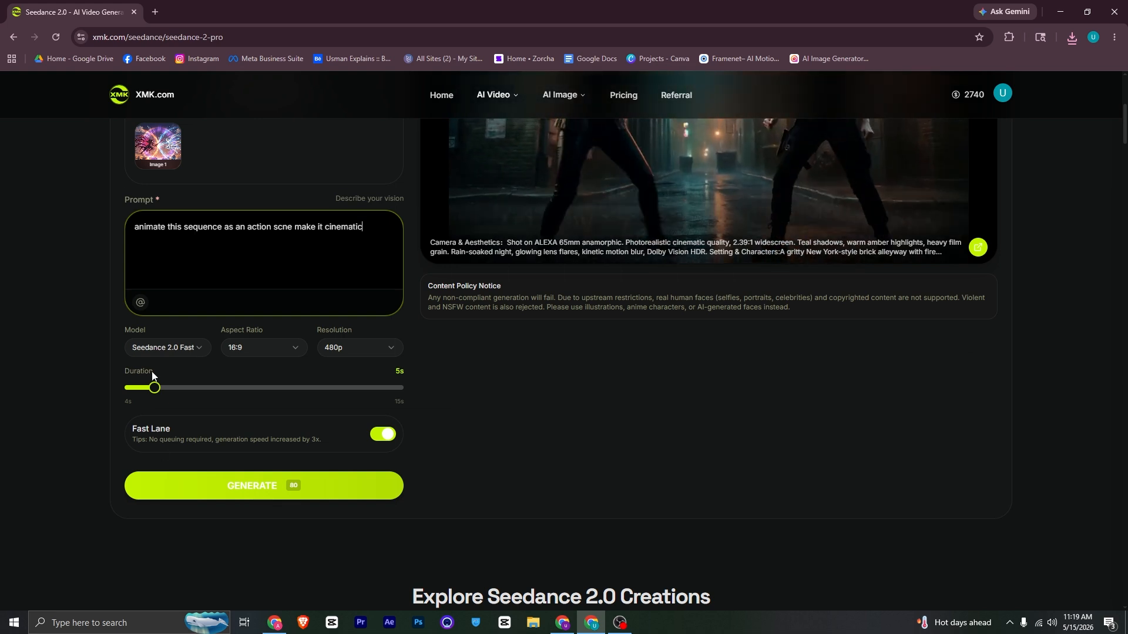
Set the model to Seedance 2.0, aspect ratio to adaptive, resolution to 1080p and duration to 15s
{"action": "left_click", "coordinate": [158, 350]}
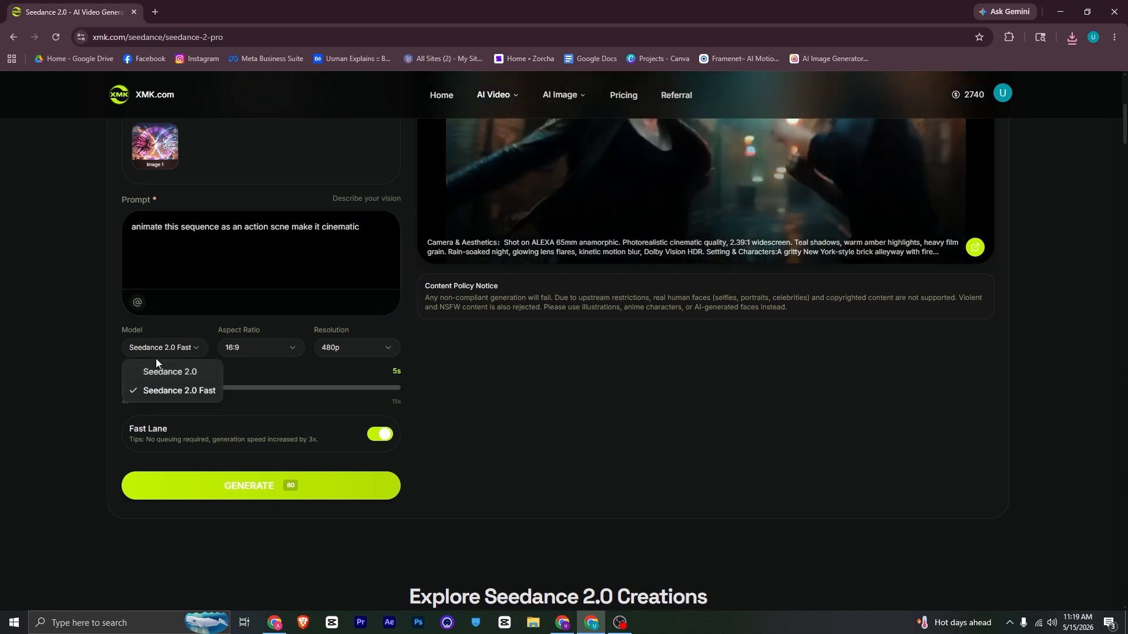
{"action": "left_click", "coordinate": [176, 389]}
{"action": "left_click", "coordinate": [174, 353]}
{"action": "left_click", "coordinate": [178, 374]}
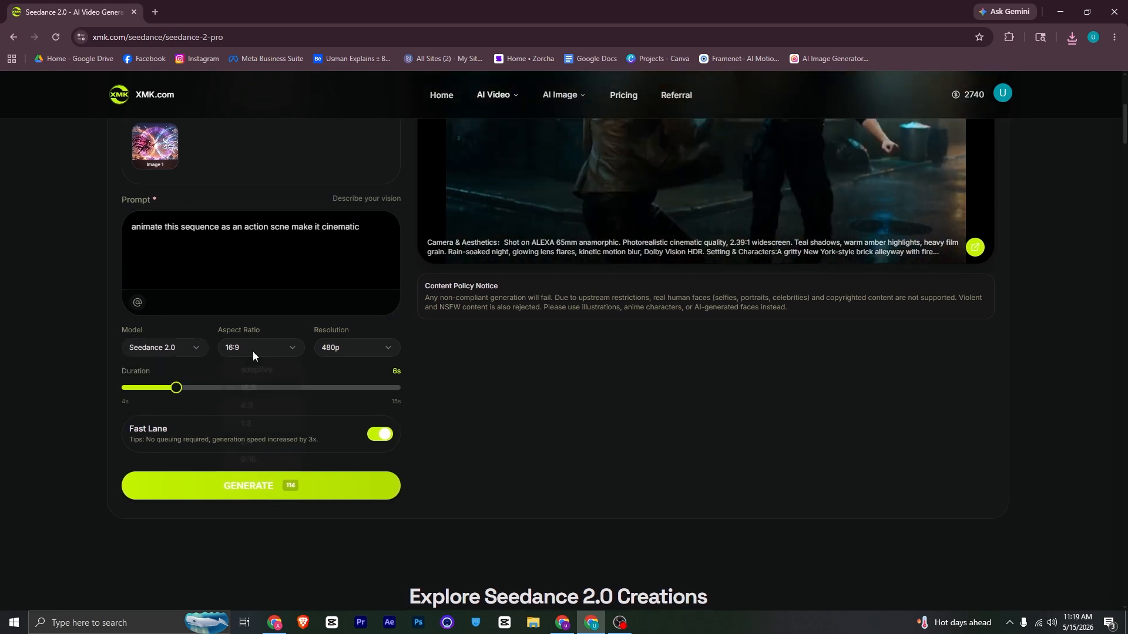
{"action": "left_click", "coordinate": [256, 348]}
{"action": "left_click", "coordinate": [282, 372]}
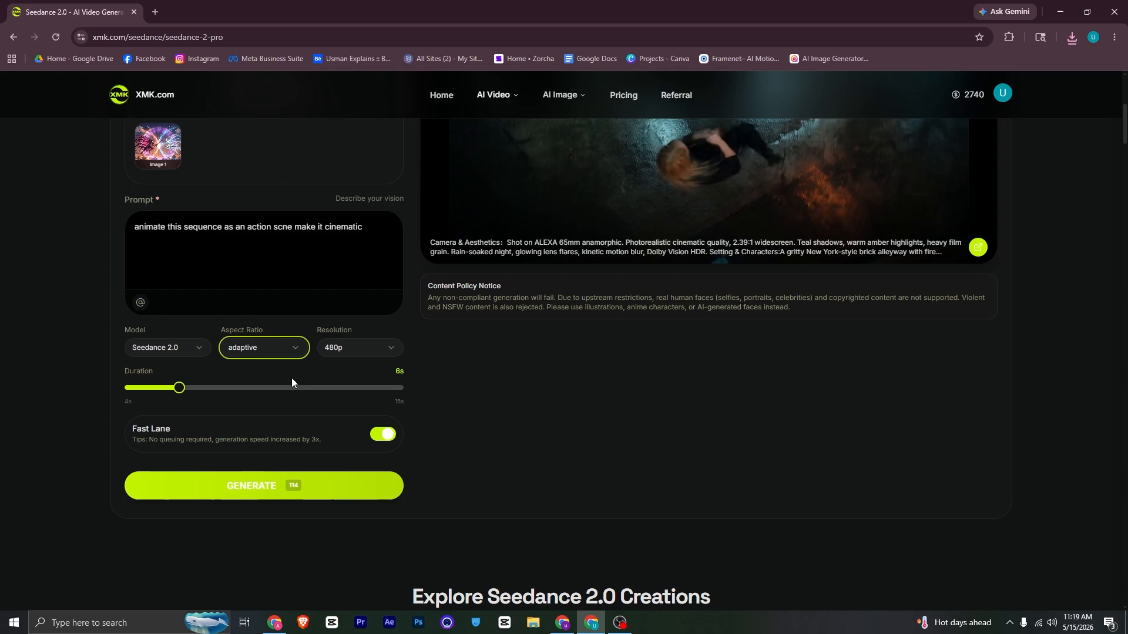
{"action": "left_click", "coordinate": [360, 353]}
{"action": "left_click", "coordinate": [358, 413]}
{"action": "scroll", "coordinate": [339, 399], "scroll_direction": "up", "scroll_amount": 1}
{"action": "left_click_drag", "start_coordinate": [179, 446], "coordinate": [419, 456]}
{"action": "scroll", "coordinate": [418, 456], "scroll_direction": "up", "scroll_amount": 1}
{"action": "scroll", "coordinate": [418, 456], "scroll_direction": "up", "scroll_amount": 1}
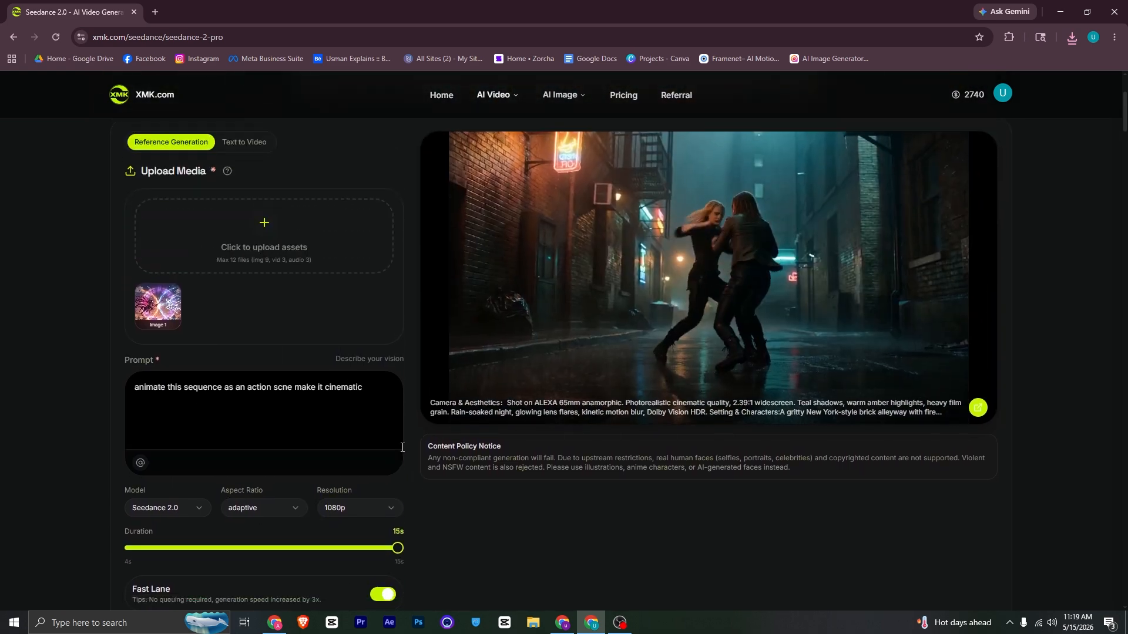
Review the video settings and generate the anime fight video with Fast Lane enabled
{"action": "scroll", "coordinate": [428, 439], "scroll_direction": "down", "scroll_amount": 2}
{"action": "scroll", "coordinate": [433, 440], "scroll_direction": "up", "scroll_amount": 1}
{"action": "scroll", "coordinate": [442, 463], "scroll_direction": "down", "scroll_amount": 3}
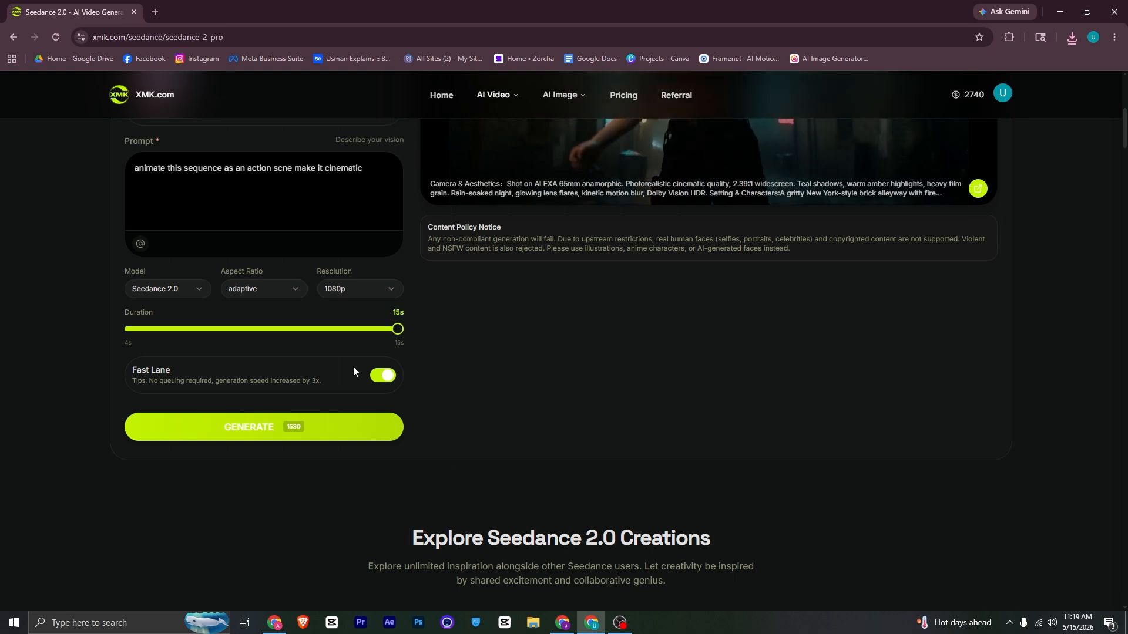
{"action": "left_click", "coordinate": [244, 421]}
{"action": "scroll", "coordinate": [329, 358], "scroll_direction": "up", "scroll_amount": 2}
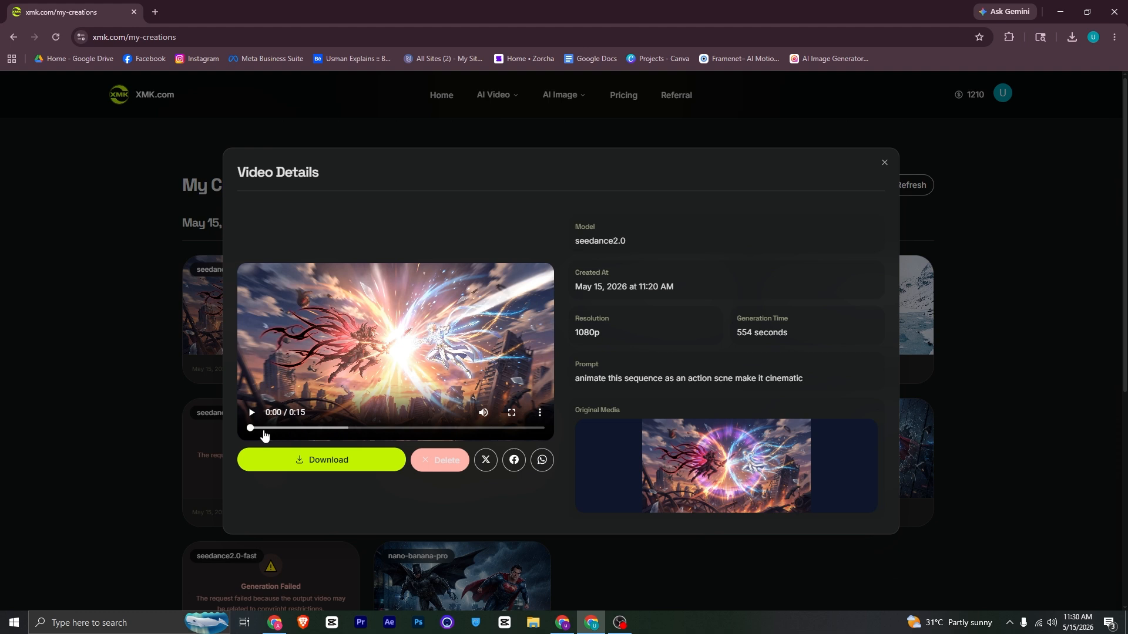
Play the finished anime fight video in its details view, download it and close the details
{"action": "left_click", "coordinate": [253, 418]}
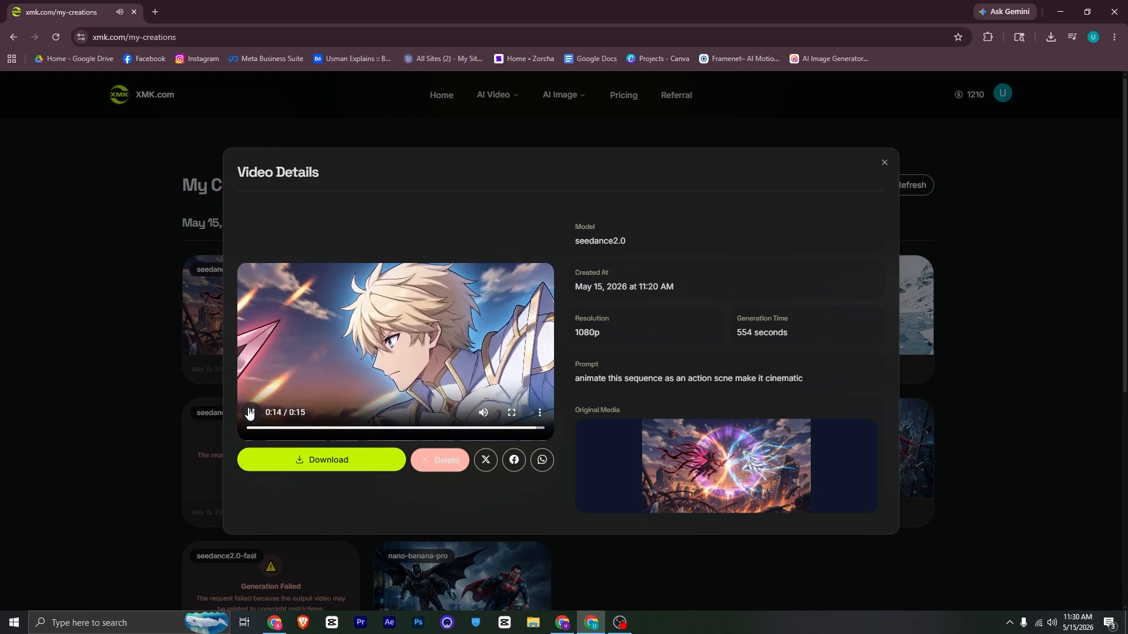
{"action": "left_click", "coordinate": [316, 464]}
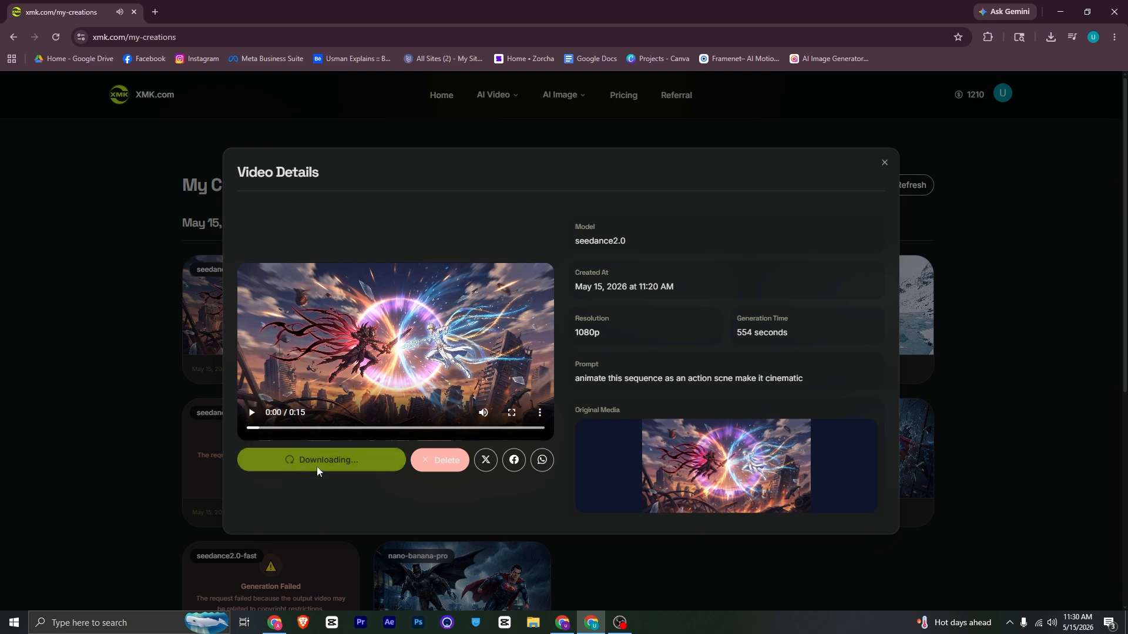
{"action": "left_click", "coordinate": [887, 161]}
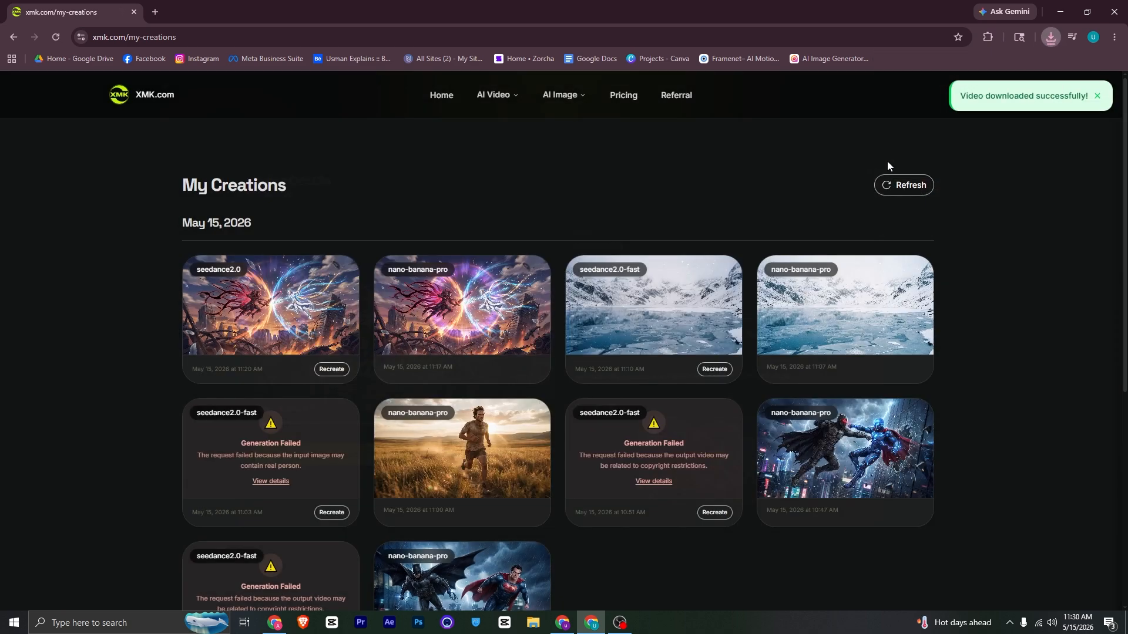
Download the snowy lake video from My Creations, check the recent downloads and close the video details
{"action": "left_click", "coordinate": [705, 305]}
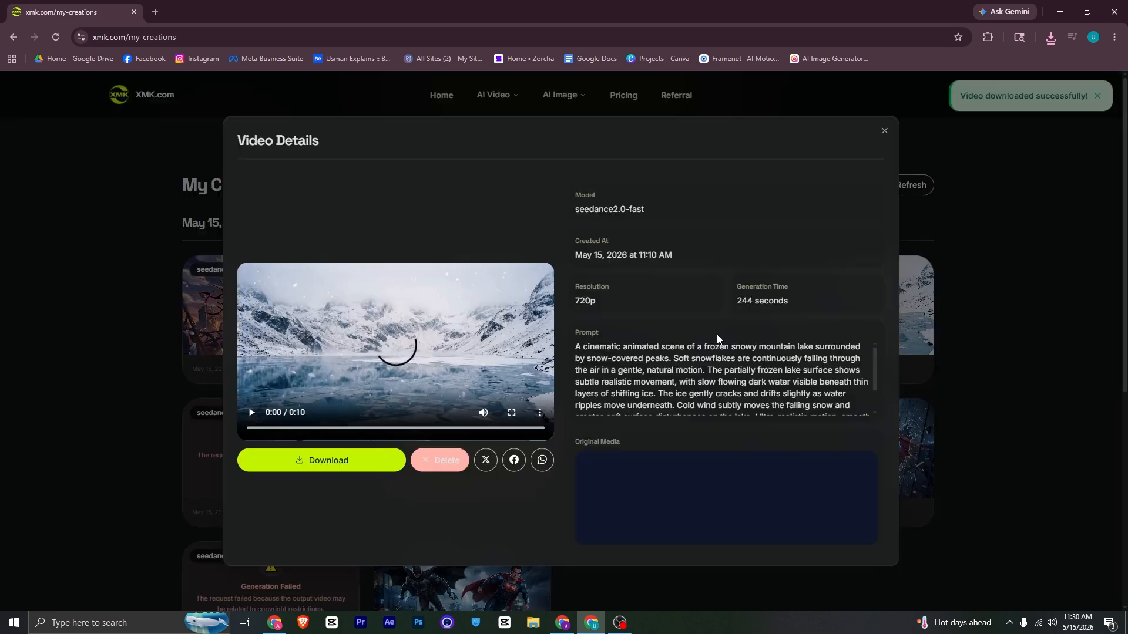
{"action": "left_click", "coordinate": [365, 451]}
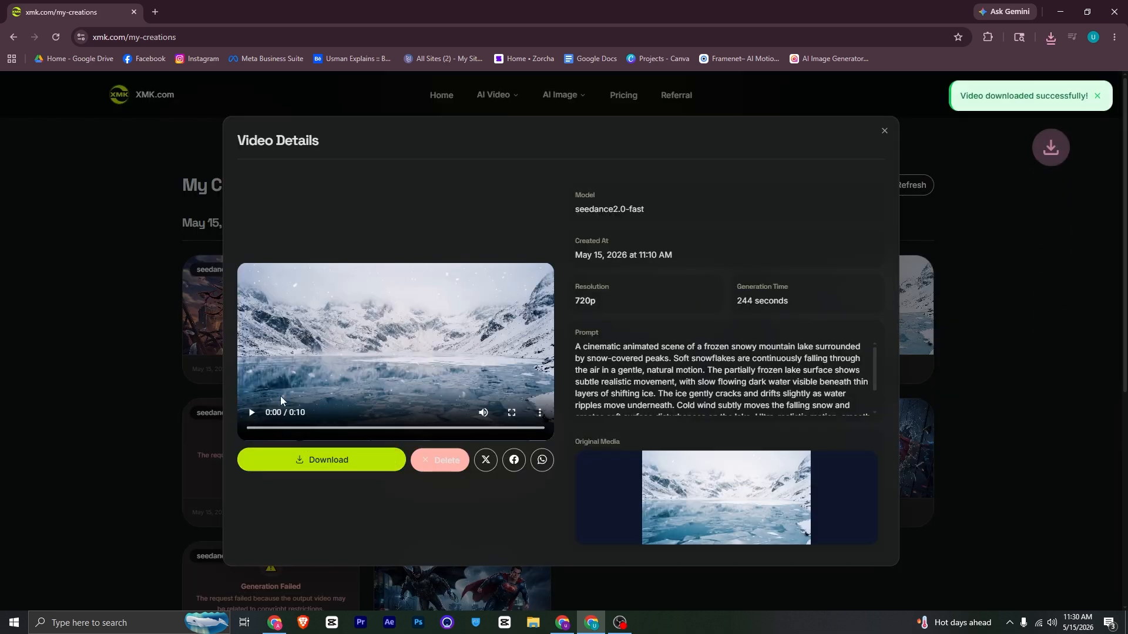
{"action": "left_click", "coordinate": [1070, 37]}
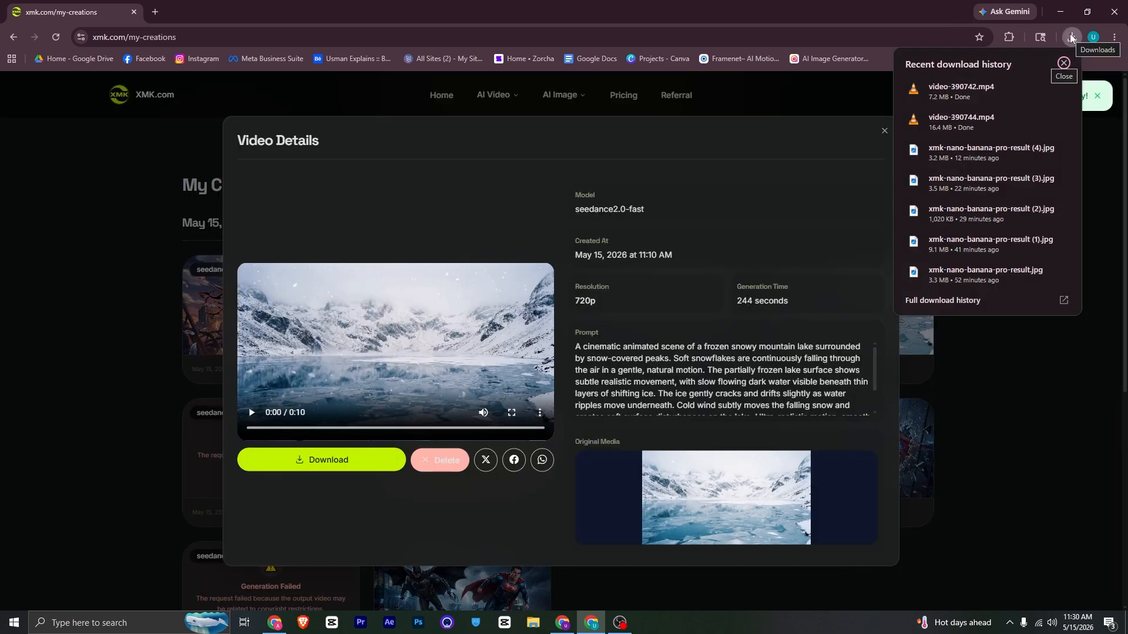
{"action": "left_click", "coordinate": [940, 134]}
{"action": "left_click_drag", "start_coordinate": [882, 136], "coordinate": [651, 191]}
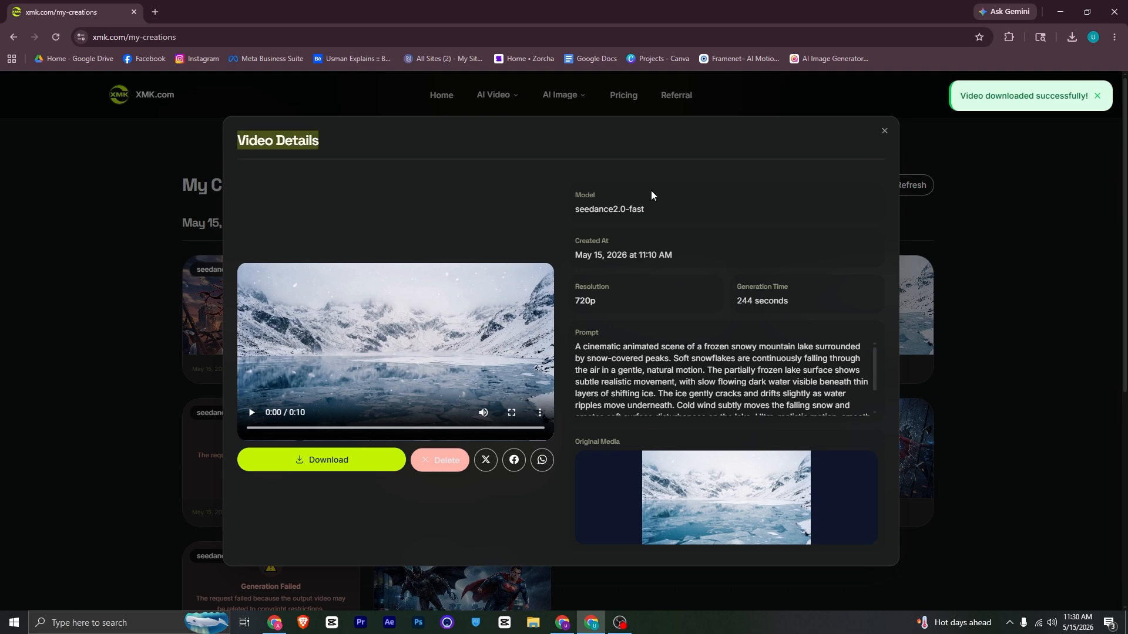
{"action": "left_click", "coordinate": [884, 129]}
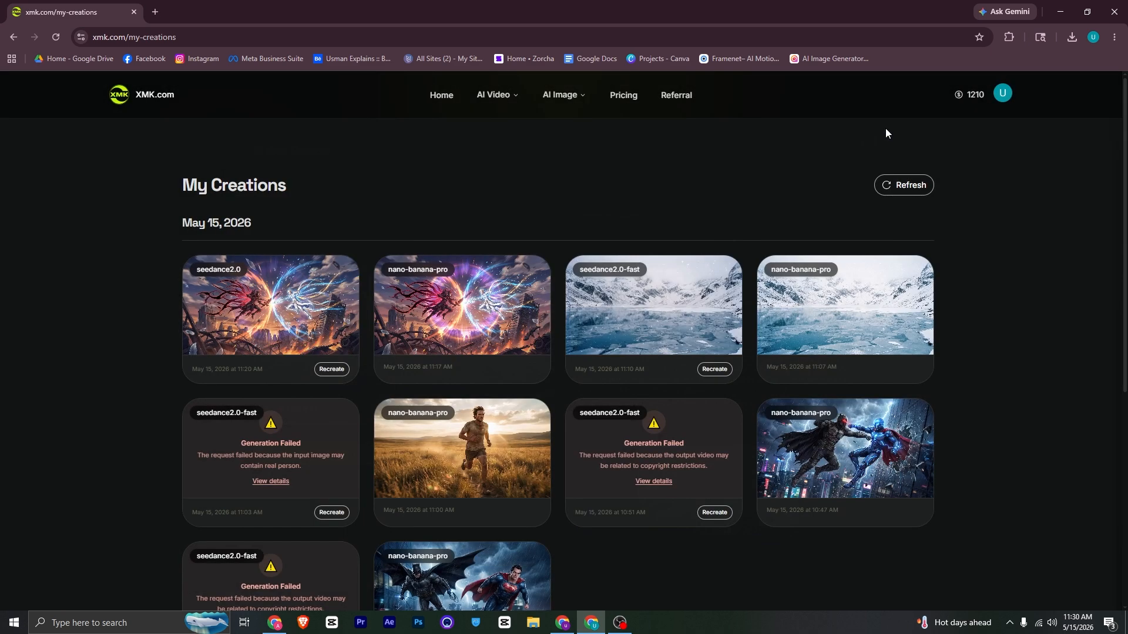